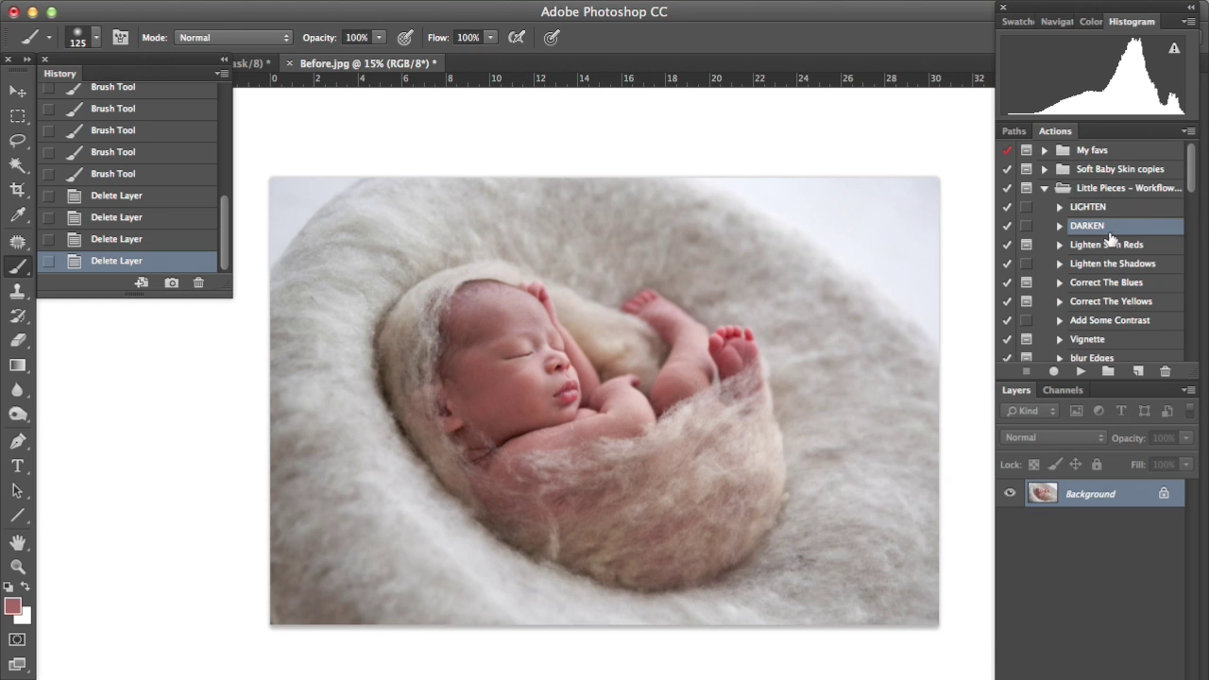
- Run the Soft Baby Skin action from the Little Pieces set on the newborn photo
{"action": "left_click_drag", "start_coordinate": [1193, 187], "coordinate": [1179, 275]}
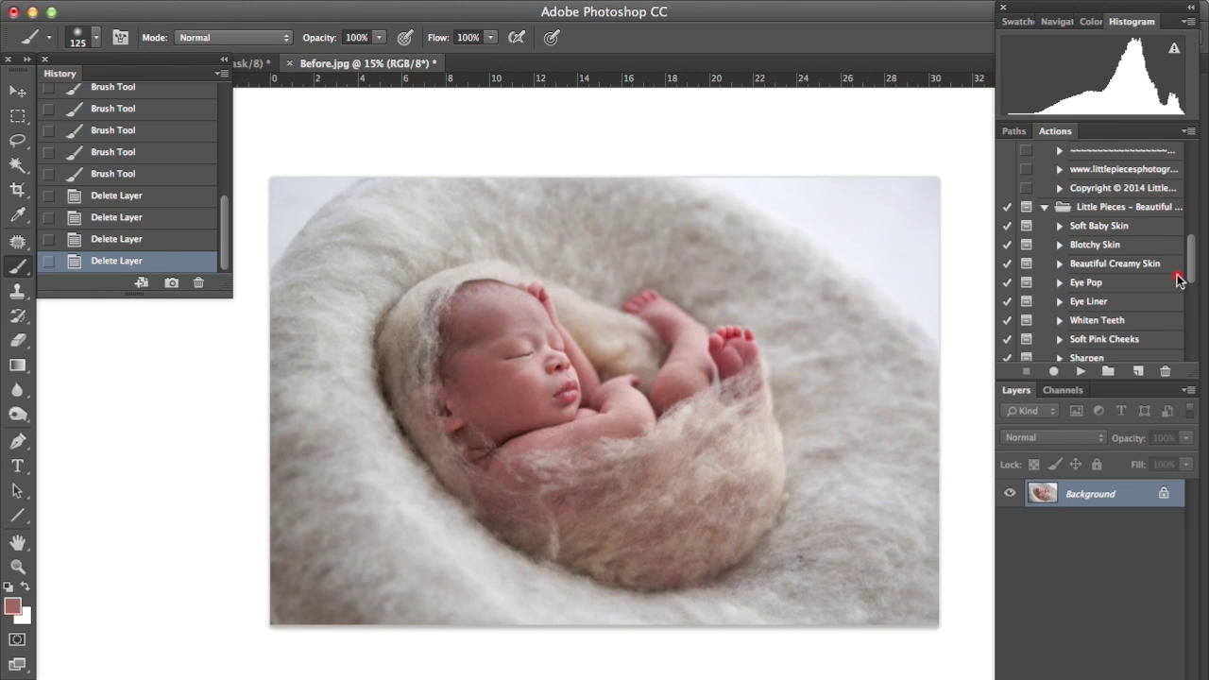
{"action": "scroll", "coordinate": [1179, 279], "scroll_direction": "down", "scroll_amount": 1}
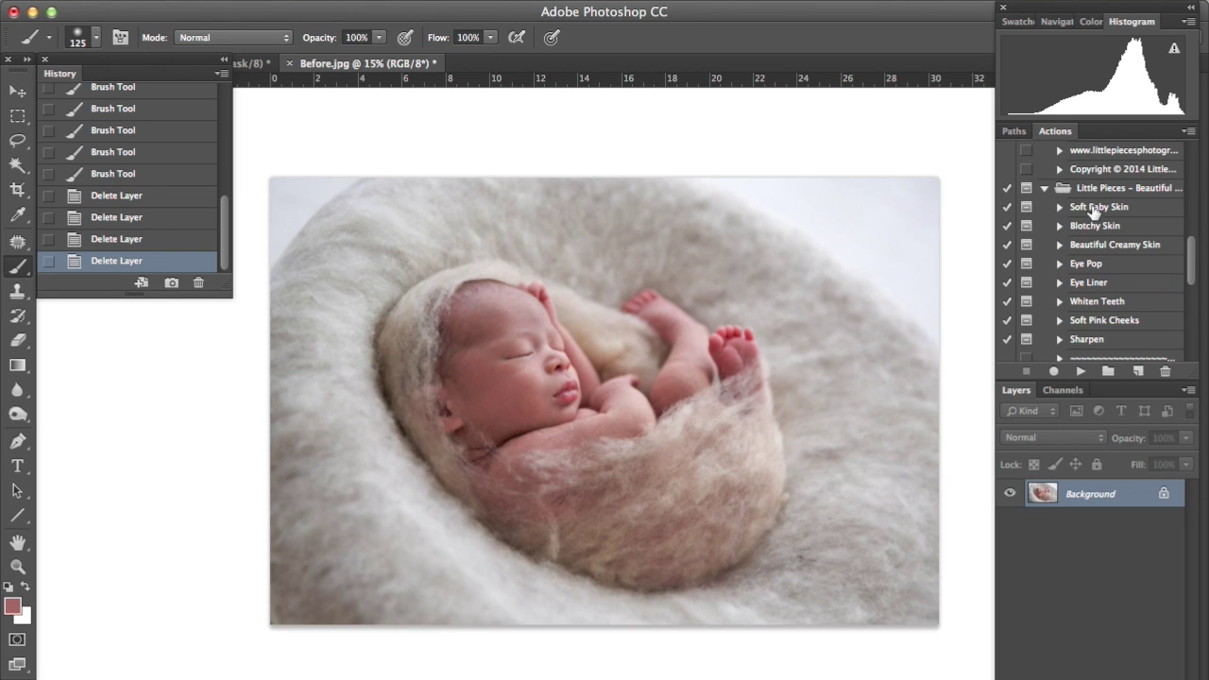
{"action": "left_click", "coordinate": [1094, 211]}
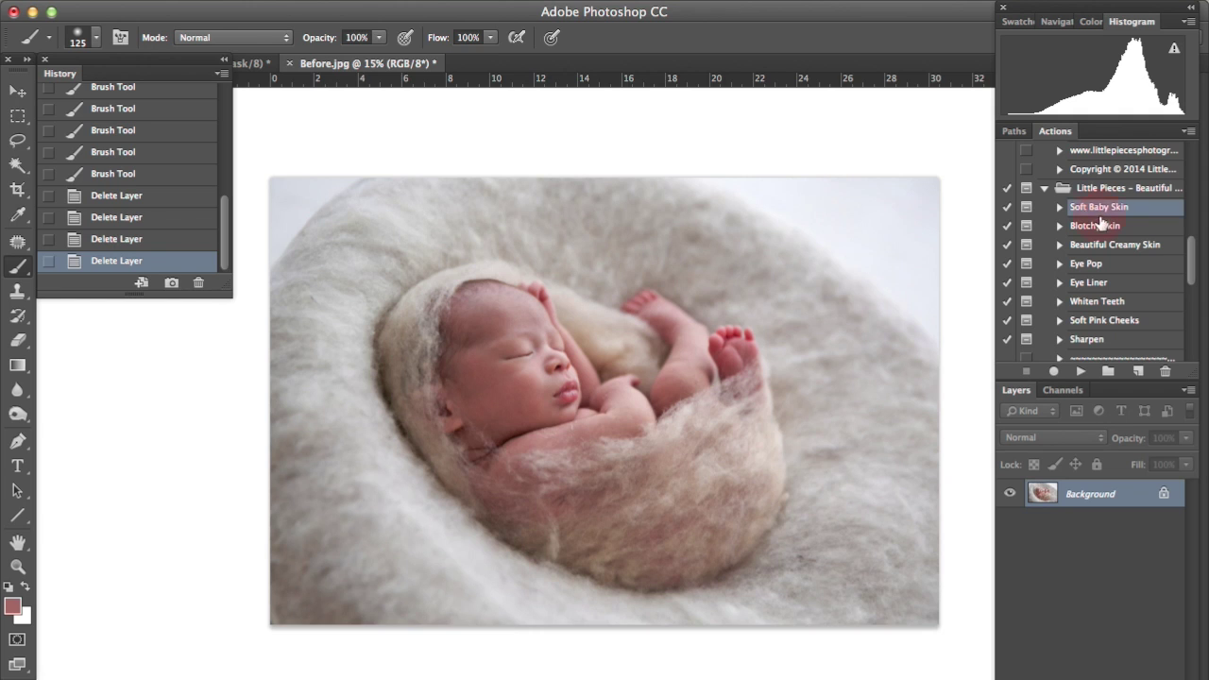
{"action": "left_click", "coordinate": [1080, 371]}
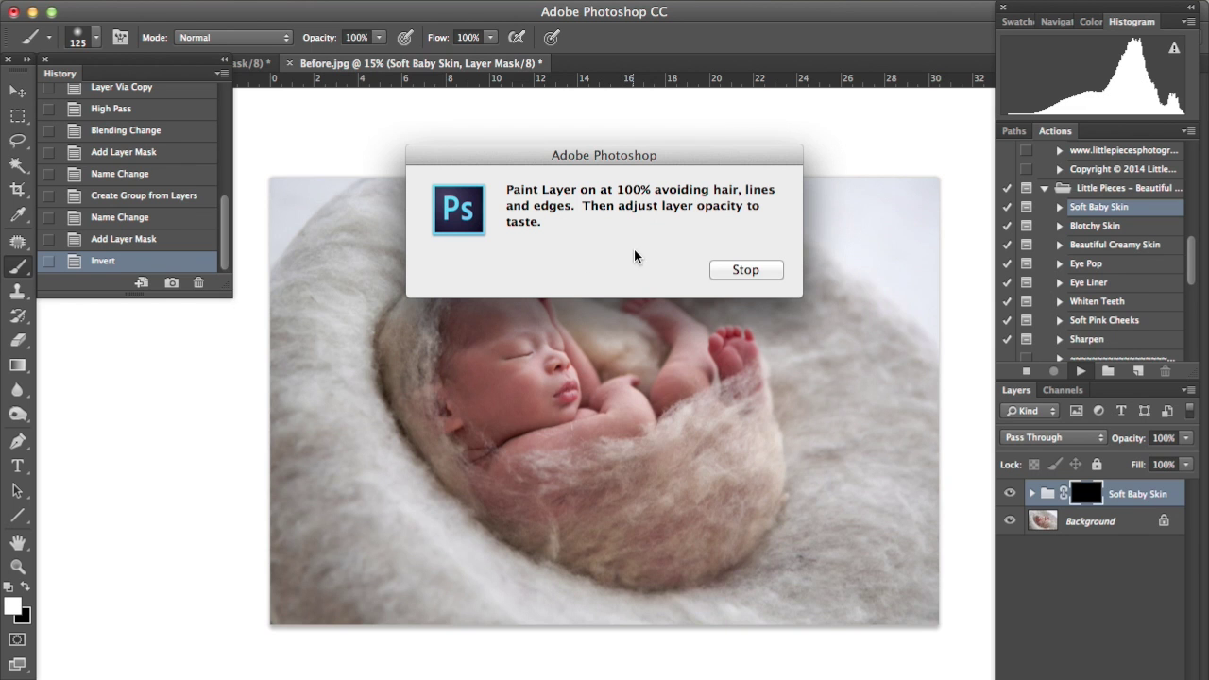
- Paint the Soft Baby Skin mask over the lips, chin, nose and forehead with a 100 px brush
{"action": "left_click", "coordinate": [745, 270]}
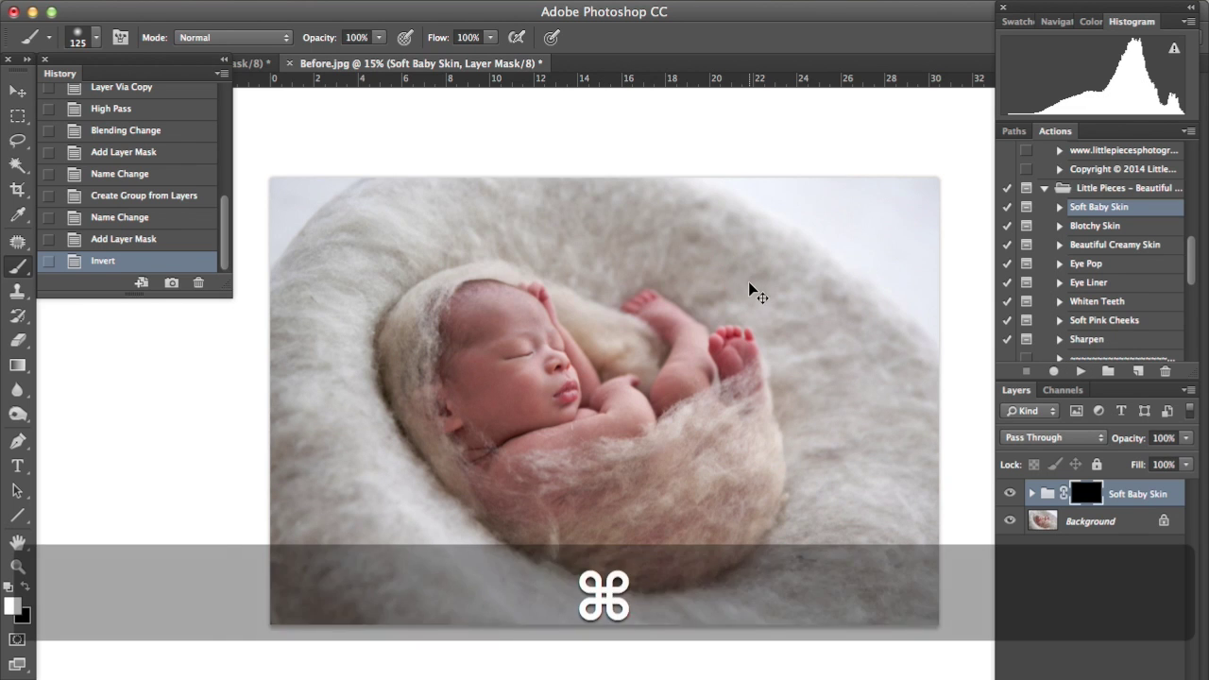
{"action": "key", "text": "super+equal"}
{"action": "key", "text": "super+equal"}
{"action": "key", "text": "super+equal"}
{"action": "key", "text": "super+equal"}
{"action": "mouse_move", "coordinate": [594, 400]}
{"action": "left_mouse_down"}
{"action": "mouse_move", "coordinate": [704, 478]}
{"action": "mouse_move", "coordinate": [605, 292]}
{"action": "mouse_move", "coordinate": [578, 274]}
{"action": "mouse_move", "coordinate": [488, 282]}
{"action": "mouse_move", "coordinate": [497, 296]}
{"action": "mouse_move", "coordinate": [455, 376]}
{"action": "mouse_move", "coordinate": [449, 536]}
{"action": "mouse_move", "coordinate": [414, 501]}
{"action": "mouse_move", "coordinate": [436, 583]}
{"action": "mouse_move", "coordinate": [421, 606]}
{"action": "mouse_move", "coordinate": [459, 612]}
{"action": "mouse_move", "coordinate": [505, 496]}
{"action": "mouse_move", "coordinate": [555, 523]}
{"action": "mouse_move", "coordinate": [496, 399]}
{"action": "left_mouse_up"}
{"action": "key", "text": "bracketright"}
{"action": "key", "text": "bracketright"}
{"action": "key", "text": "bracketright"}
{"action": "key", "text": "space"}
{"action": "mouse_move", "coordinate": [509, 355]}
{"action": "left_mouse_down"}
{"action": "mouse_move", "coordinate": [574, 324]}
{"action": "mouse_move", "coordinate": [588, 435]}
{"action": "mouse_move", "coordinate": [504, 431]}
{"action": "mouse_move", "coordinate": [424, 481]}
{"action": "mouse_move", "coordinate": [518, 481]}
{"action": "mouse_move", "coordinate": [551, 415]}
{"action": "left_mouse_up"}
{"action": "key", "text": "bracketleft"}
{"action": "key", "text": "bracketleft"}
{"action": "key", "text": "bracketleft"}
{"action": "key", "text": "bracketleft"}
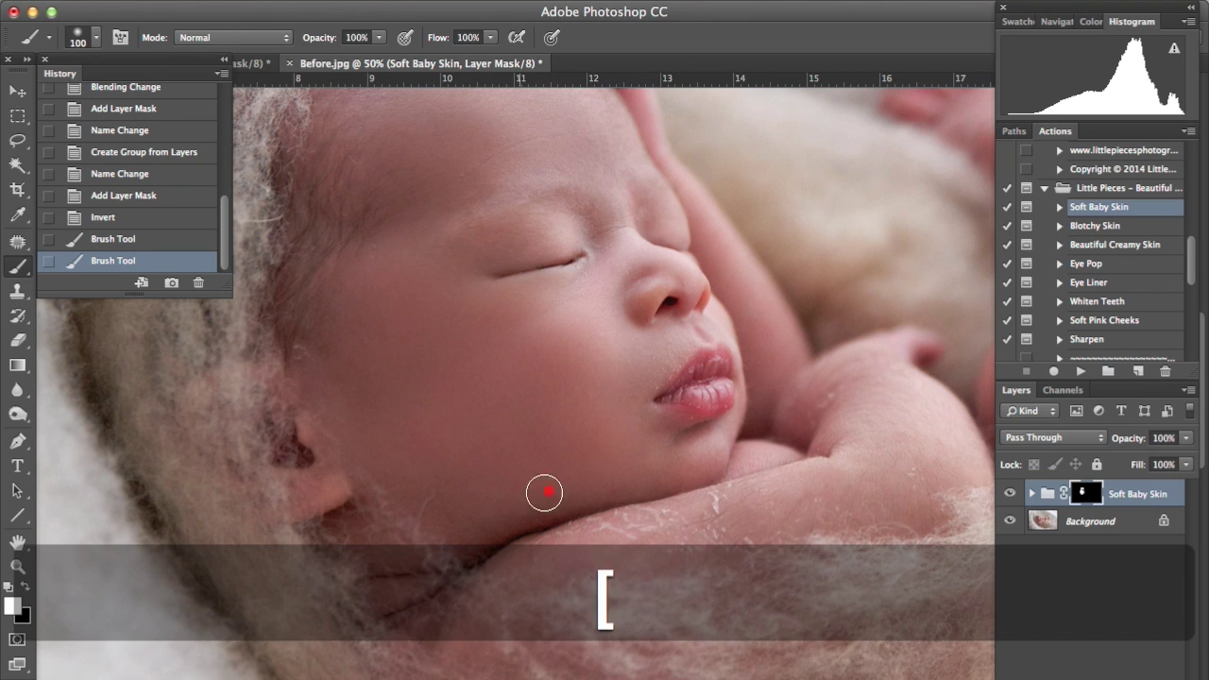
{"action": "mouse_move", "coordinate": [672, 451]}
{"action": "left_mouse_down"}
{"action": "mouse_move", "coordinate": [648, 359]}
{"action": "mouse_move", "coordinate": [636, 375]}
{"action": "mouse_move", "coordinate": [667, 346]}
{"action": "mouse_move", "coordinate": [602, 352]}
{"action": "left_mouse_up"}
{"action": "left_click_drag", "start_coordinate": [612, 272], "coordinate": [644, 262]}
{"action": "mouse_move", "coordinate": [596, 180]}
{"action": "left_mouse_down"}
{"action": "mouse_move", "coordinate": [533, 165]}
{"action": "mouse_move", "coordinate": [447, 212]}
{"action": "left_mouse_up"}
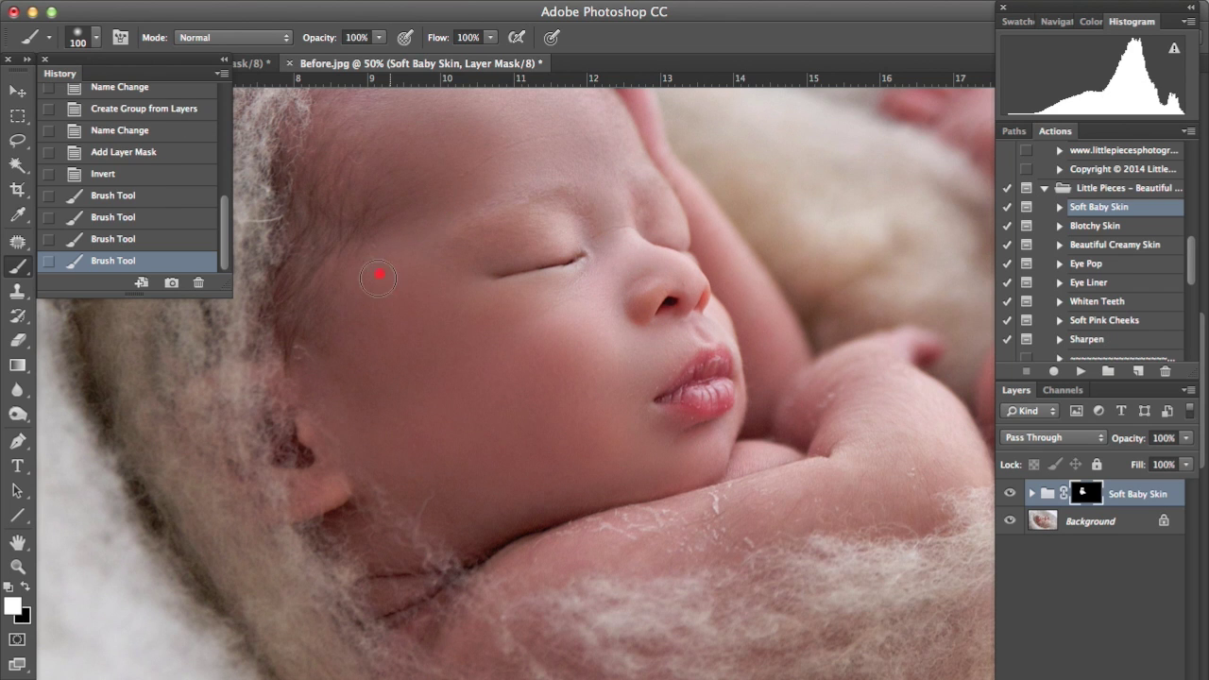
{"action": "mouse_move", "coordinate": [377, 275]}
{"action": "left_mouse_down"}
{"action": "mouse_move", "coordinate": [319, 400]}
{"action": "mouse_move", "coordinate": [375, 447]}
{"action": "left_mouse_up"}
- Extend the skin softening along both arms and the cheek, then view the whole baby
{"action": "key", "text": "space"}
{"action": "left_click_drag", "start_coordinate": [500, 488], "coordinate": [384, 307]}
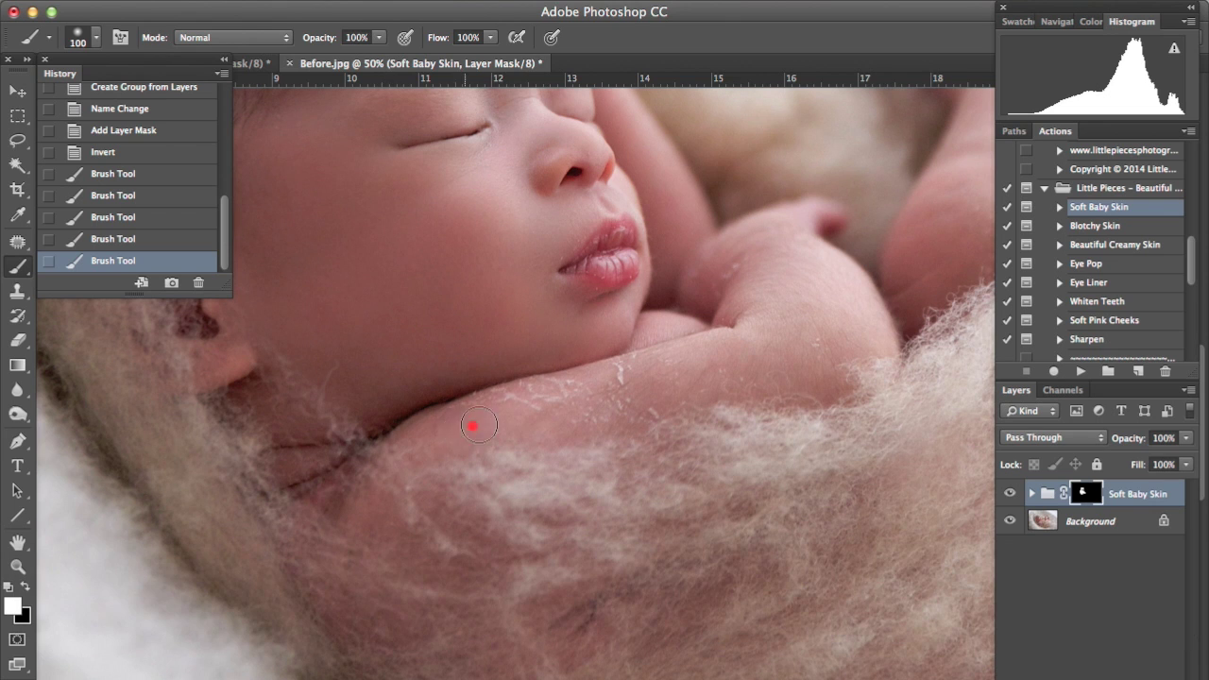
{"action": "mouse_move", "coordinate": [479, 425]}
{"action": "left_mouse_down"}
{"action": "mouse_move", "coordinate": [581, 393]}
{"action": "mouse_move", "coordinate": [610, 419]}
{"action": "mouse_move", "coordinate": [712, 399]}
{"action": "mouse_move", "coordinate": [726, 372]}
{"action": "mouse_move", "coordinate": [704, 345]}
{"action": "left_mouse_up"}
{"action": "mouse_move", "coordinate": [718, 335]}
{"action": "left_mouse_down"}
{"action": "mouse_move", "coordinate": [751, 313]}
{"action": "mouse_move", "coordinate": [718, 268]}
{"action": "mouse_move", "coordinate": [746, 241]}
{"action": "mouse_move", "coordinate": [828, 282]}
{"action": "mouse_move", "coordinate": [870, 339]}
{"action": "mouse_move", "coordinate": [832, 359]}
{"action": "mouse_move", "coordinate": [825, 382]}
{"action": "mouse_move", "coordinate": [782, 360]}
{"action": "mouse_move", "coordinate": [778, 264]}
{"action": "left_mouse_up"}
{"action": "key", "text": "space"}
{"action": "mouse_move", "coordinate": [799, 323]}
{"action": "left_mouse_down"}
{"action": "mouse_move", "coordinate": [720, 487]}
{"action": "mouse_move", "coordinate": [629, 510]}
{"action": "mouse_move", "coordinate": [587, 493]}
{"action": "mouse_move", "coordinate": [552, 491]}
{"action": "left_mouse_up"}
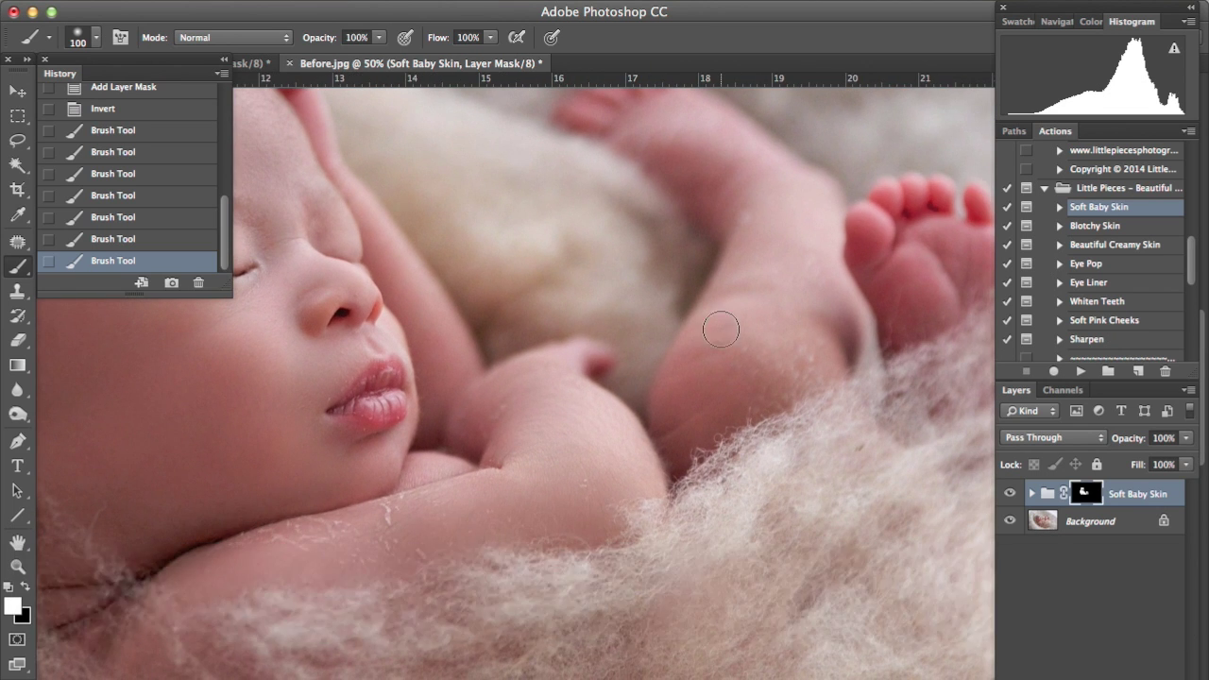
{"action": "key", "text": "bracketright"}
{"action": "key", "text": "bracketright"}
{"action": "key", "text": "bracketright"}
{"action": "mouse_move", "coordinate": [692, 425]}
{"action": "left_mouse_down"}
{"action": "mouse_move", "coordinate": [778, 219]}
{"action": "mouse_move", "coordinate": [806, 224]}
{"action": "mouse_move", "coordinate": [816, 331]}
{"action": "mouse_move", "coordinate": [776, 378]}
{"action": "mouse_move", "coordinate": [746, 382]}
{"action": "mouse_move", "coordinate": [782, 284]}
{"action": "left_mouse_up"}
{"action": "key", "text": "space"}
{"action": "left_click_drag", "start_coordinate": [770, 214], "coordinate": [755, 317]}
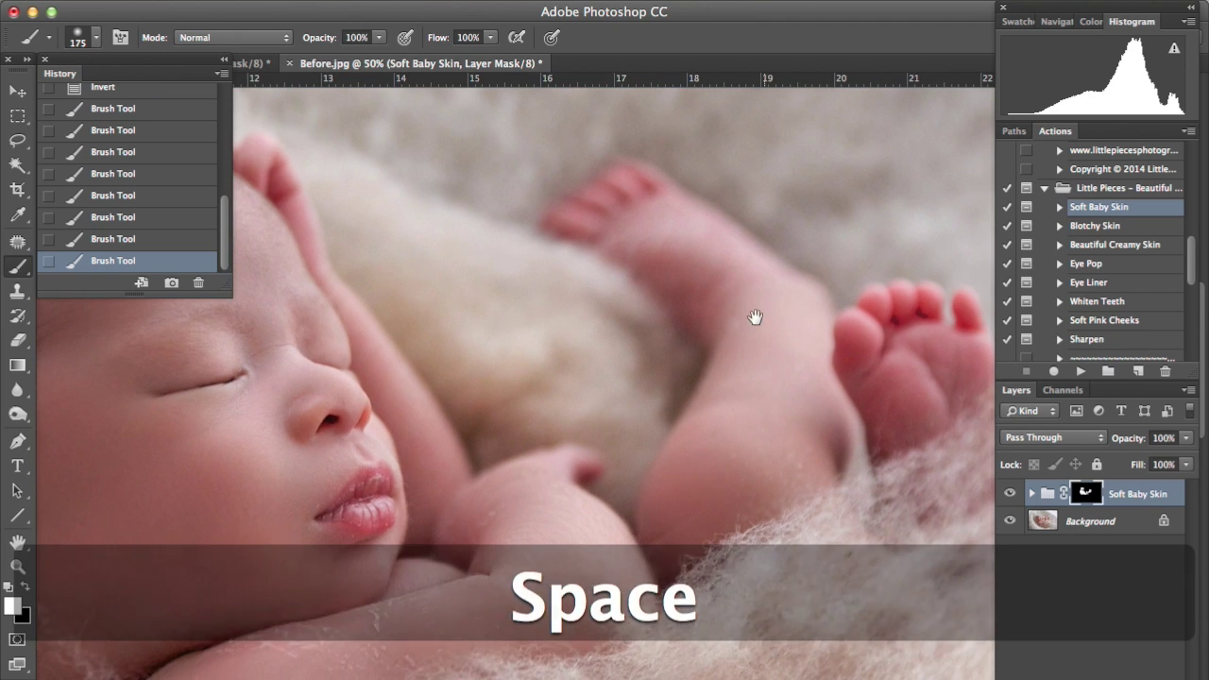
{"action": "left_click_drag", "start_coordinate": [669, 248], "coordinate": [750, 359]}
{"action": "key", "text": "space"}
{"action": "mouse_move", "coordinate": [517, 245]}
{"action": "left_mouse_down"}
{"action": "mouse_move", "coordinate": [745, 327]}
{"action": "mouse_move", "coordinate": [713, 280]}
{"action": "left_mouse_up"}
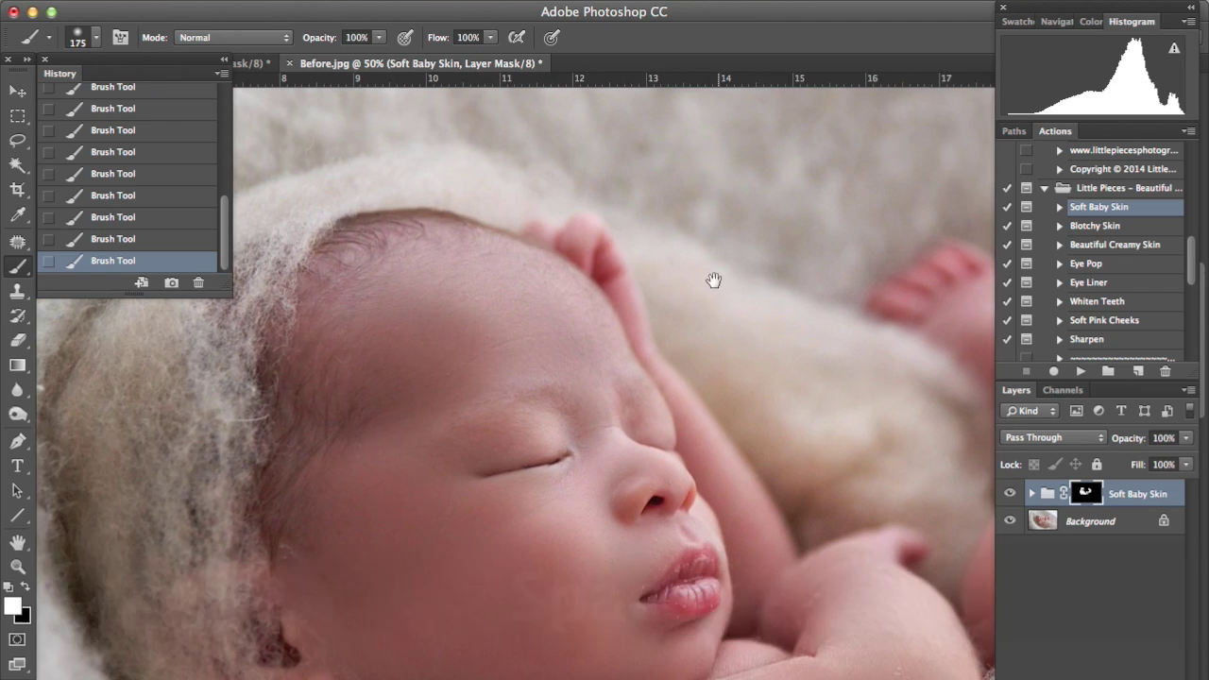
{"action": "key", "text": "bracketleft"}
{"action": "key", "text": "bracketleft"}
{"action": "key", "text": "bracketleft"}
{"action": "key", "text": "bracketleft"}
{"action": "key", "text": "bracketleft"}
{"action": "mouse_move", "coordinate": [704, 427]}
{"action": "left_mouse_down"}
{"action": "mouse_move", "coordinate": [690, 413]}
{"action": "mouse_move", "coordinate": [715, 480]}
{"action": "mouse_move", "coordinate": [745, 500]}
{"action": "left_mouse_up"}
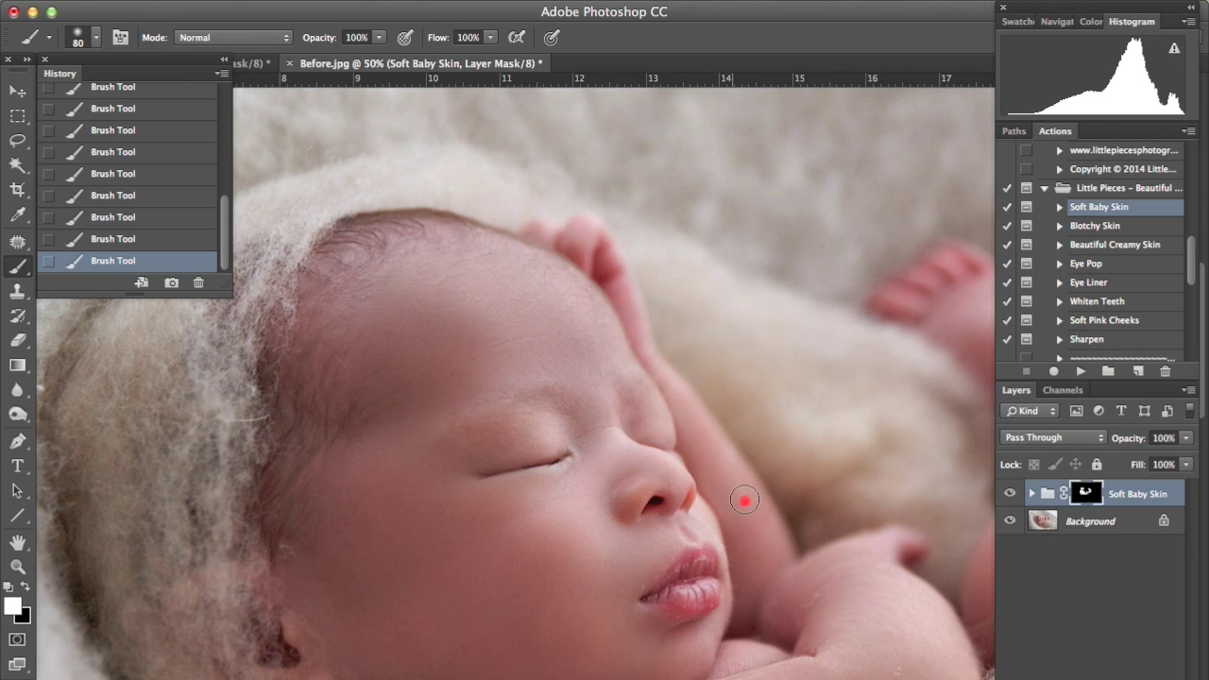
{"action": "key", "text": "super+minus"}
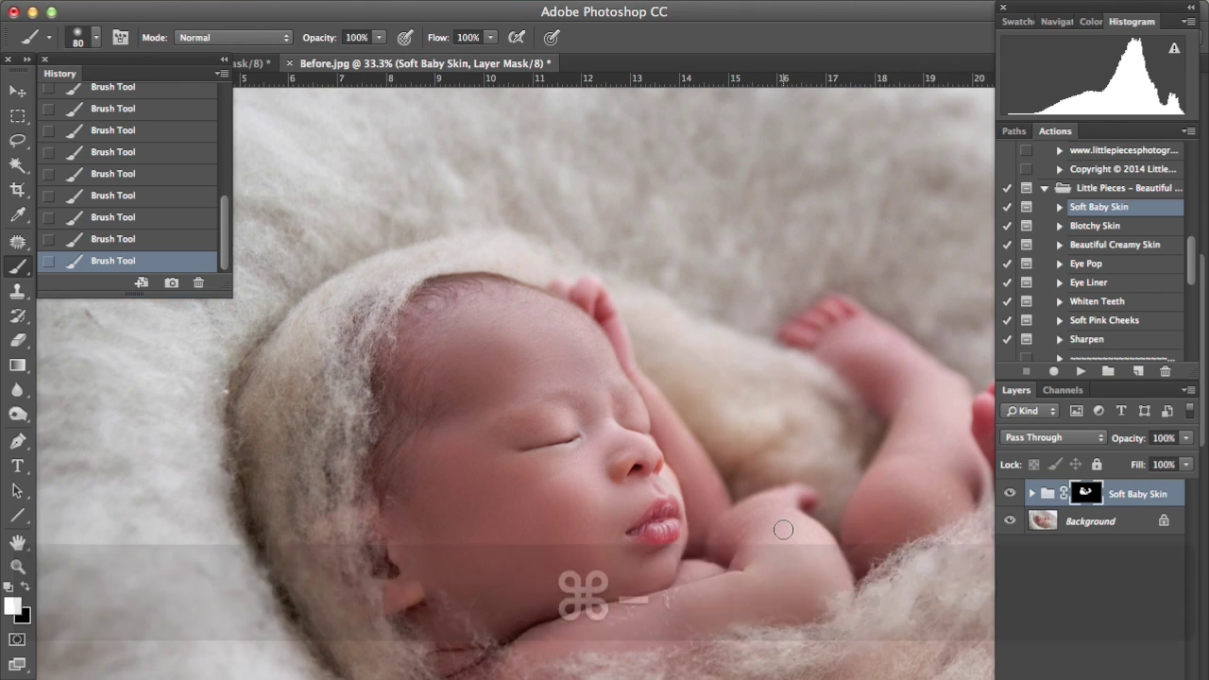
{"action": "key", "text": "space"}
{"action": "left_click_drag", "start_coordinate": [783, 526], "coordinate": [665, 257]}
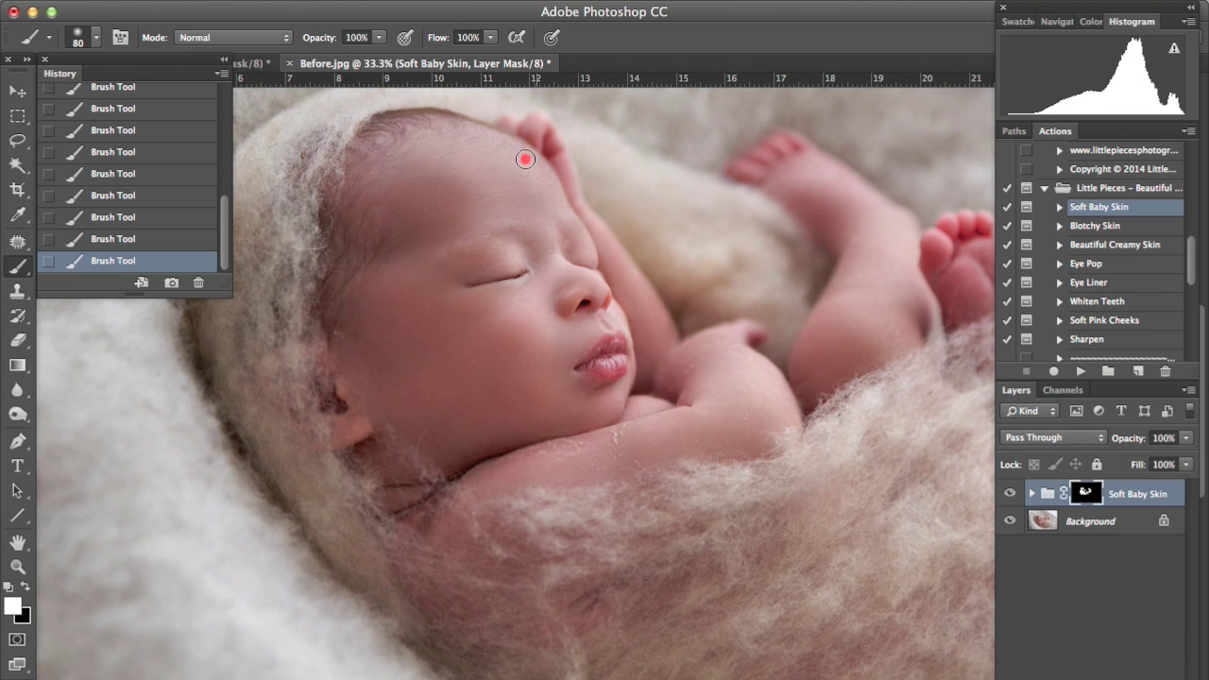
- Paint in the missed spots on the arm and forearm using the red mask overlay
{"action": "key", "text": "backslash"}
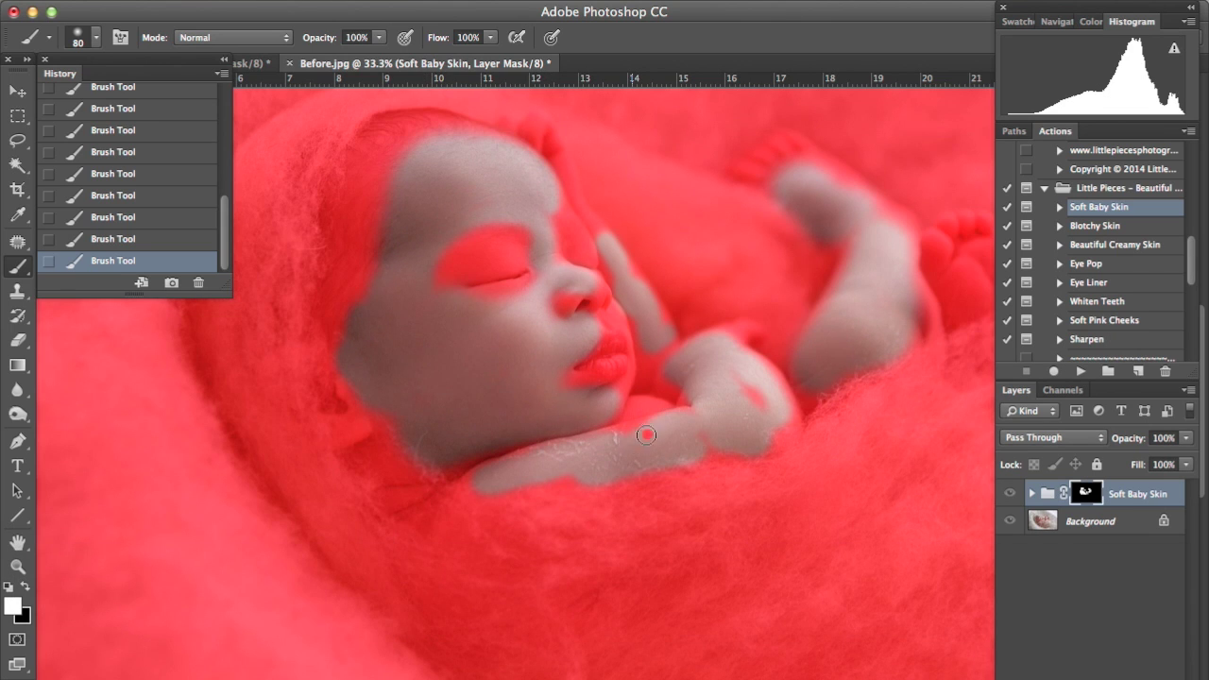
{"action": "left_click", "coordinate": [746, 395]}
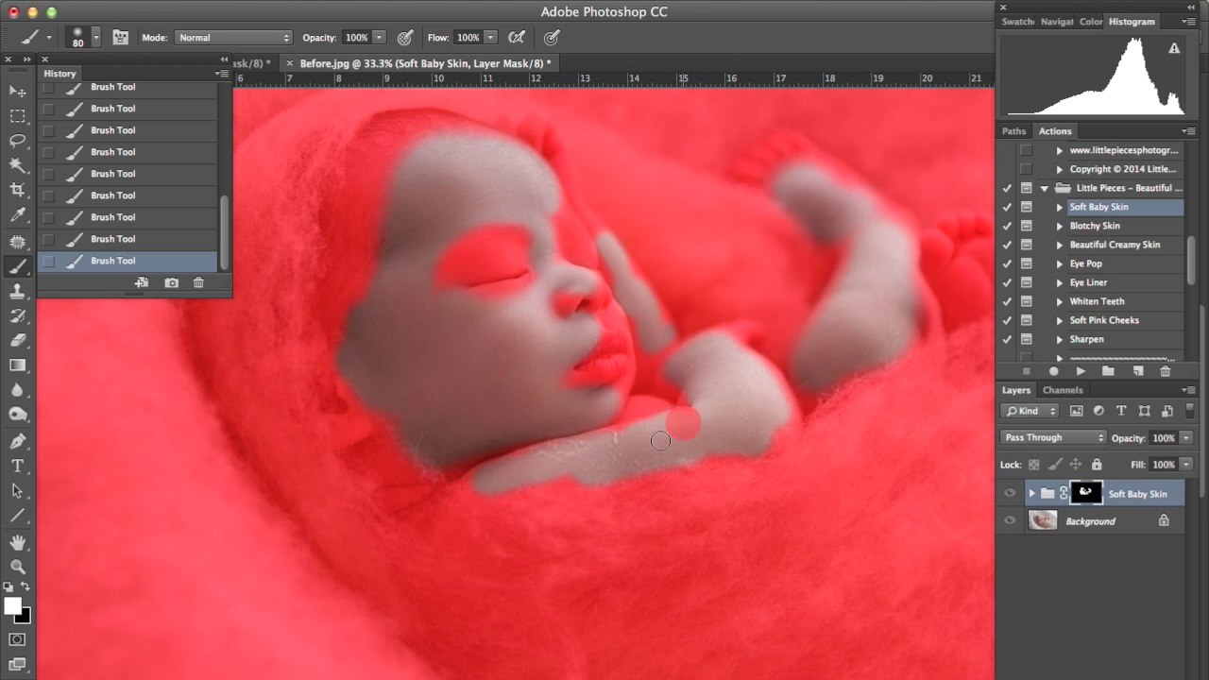
{"action": "left_click", "coordinate": [553, 470]}
{"action": "key", "text": "backslash"}
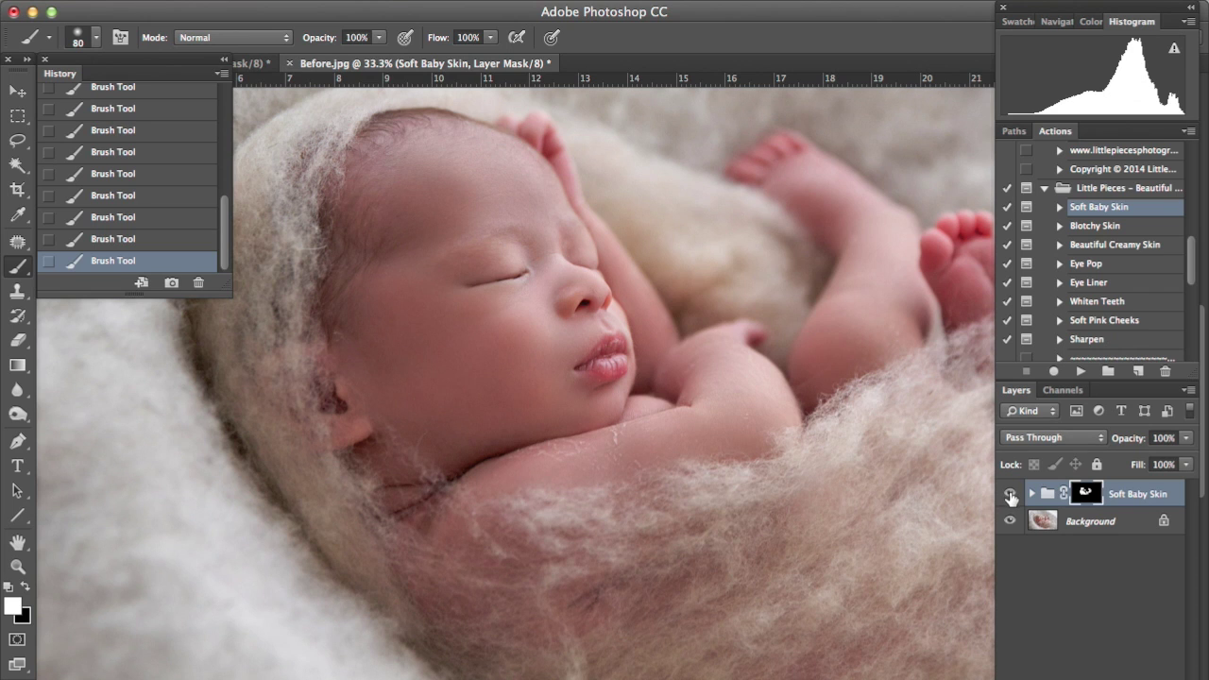
- Compare the softening on and off, then lower the Soft Baby Skin group to 72% opacity
{"action": "left_click", "coordinate": [1009, 495]}
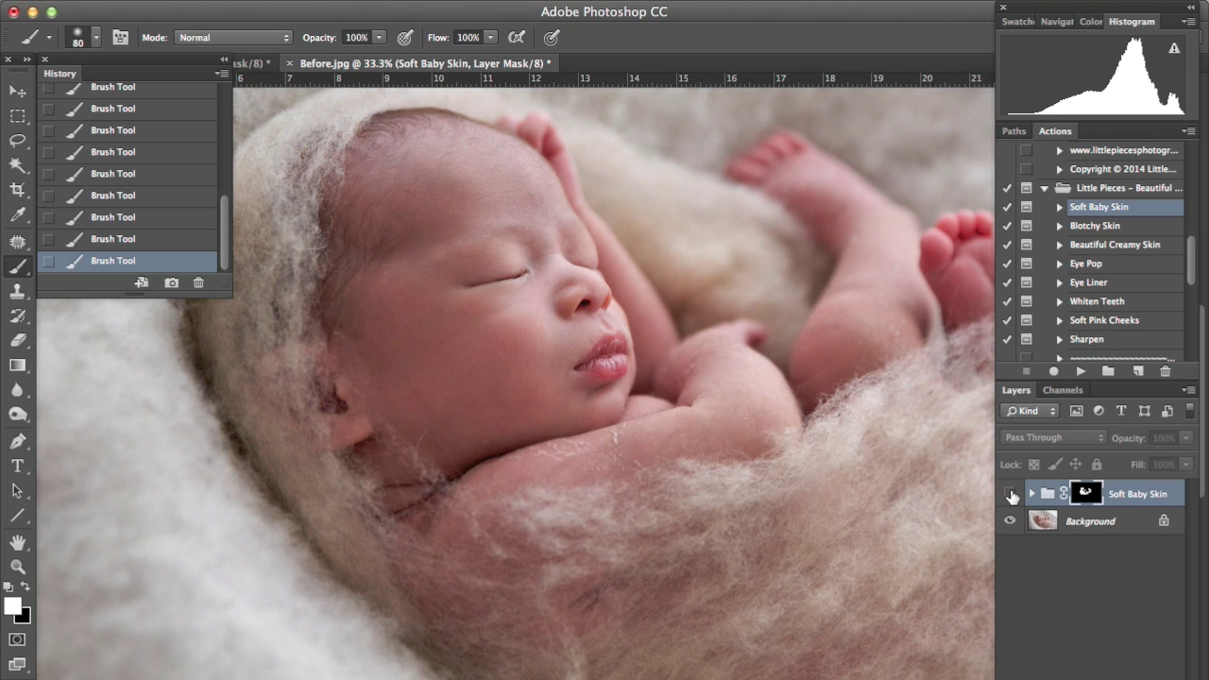
{"action": "left_click", "coordinate": [1009, 494]}
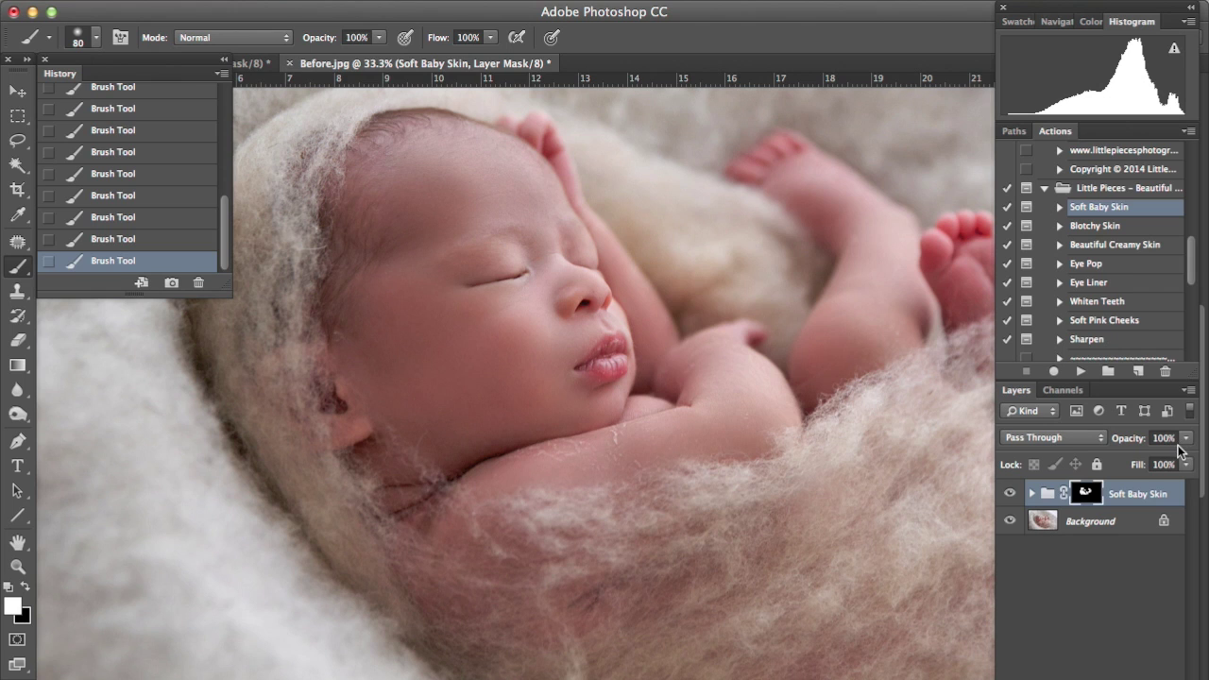
{"action": "left_click", "coordinate": [1185, 440]}
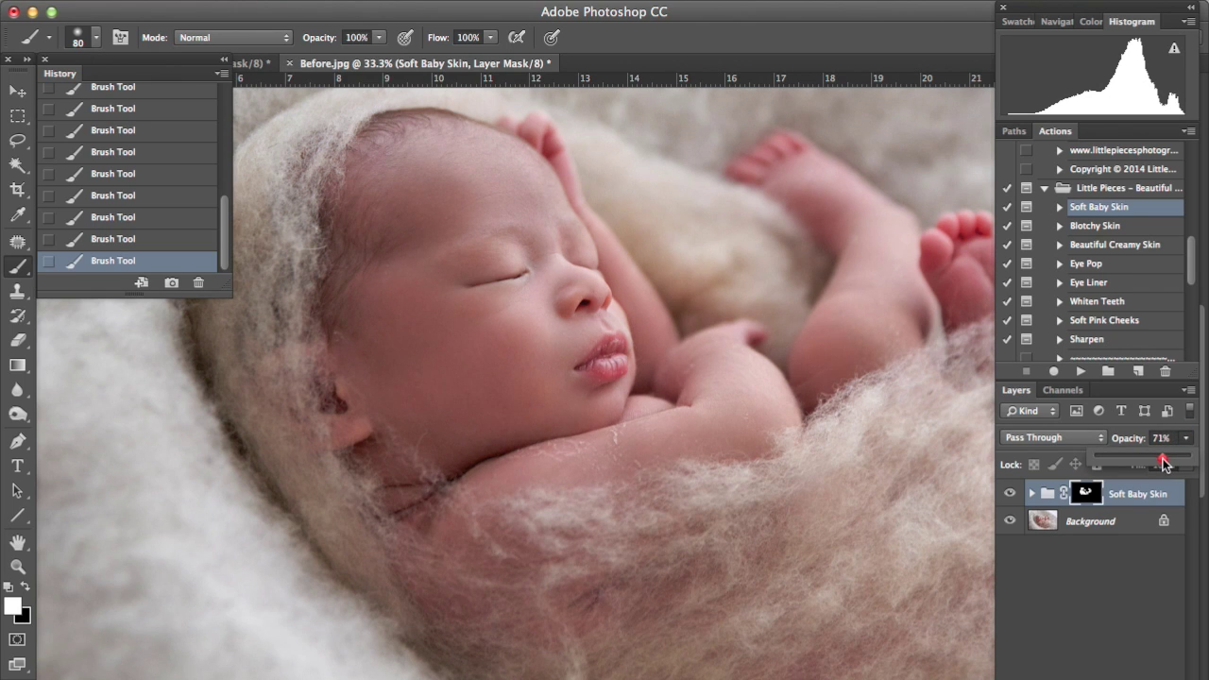
{"action": "left_click_drag", "start_coordinate": [1163, 462], "coordinate": [1163, 459]}
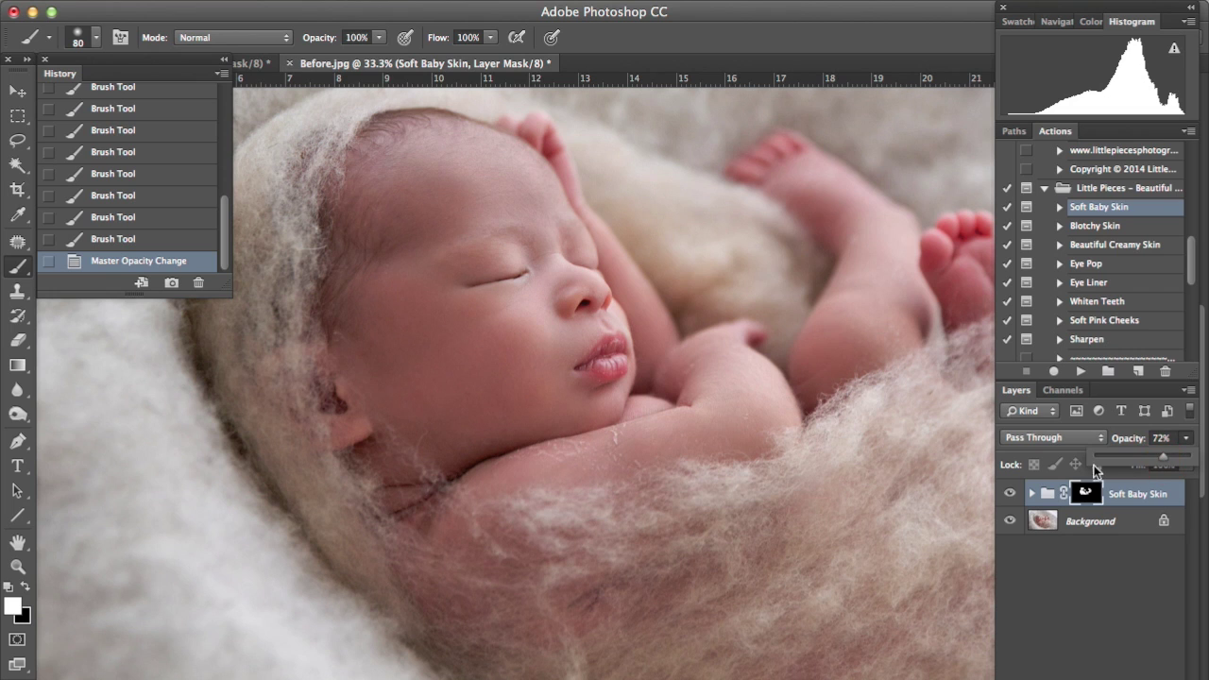
{"action": "left_click", "coordinate": [1010, 496]}
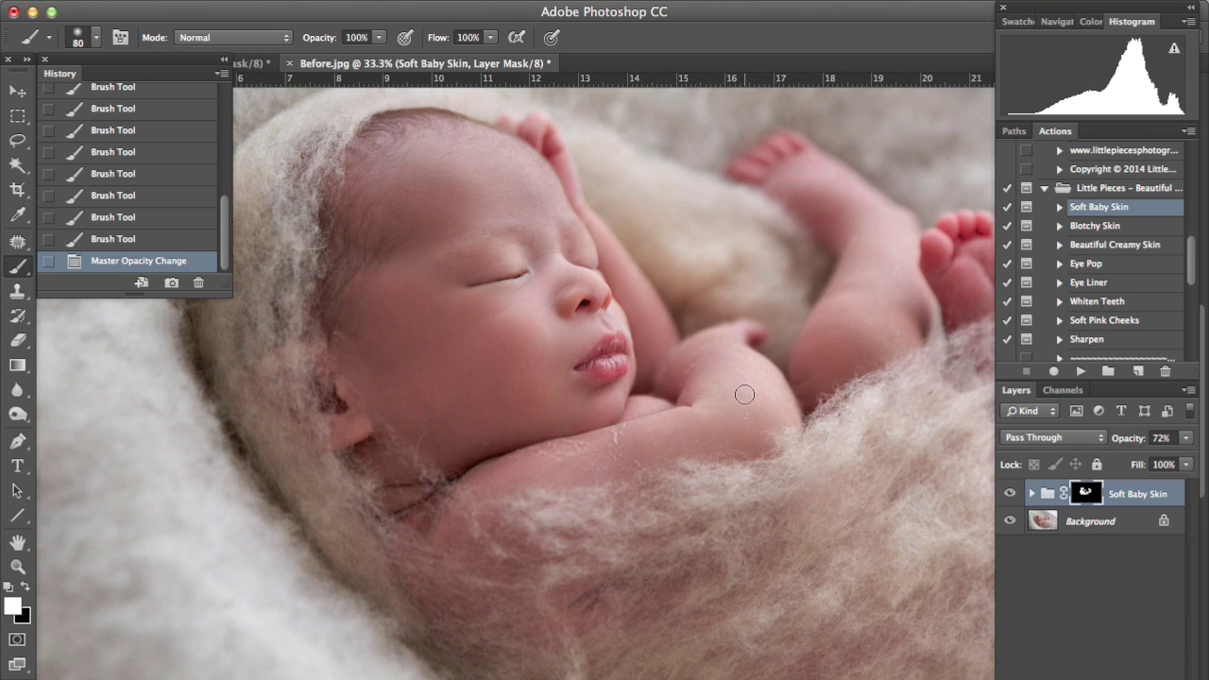
- Merge the softened skin into the Background and run the Beautiful Creamy Skin action
{"action": "key", "text": "shift+super+e"}
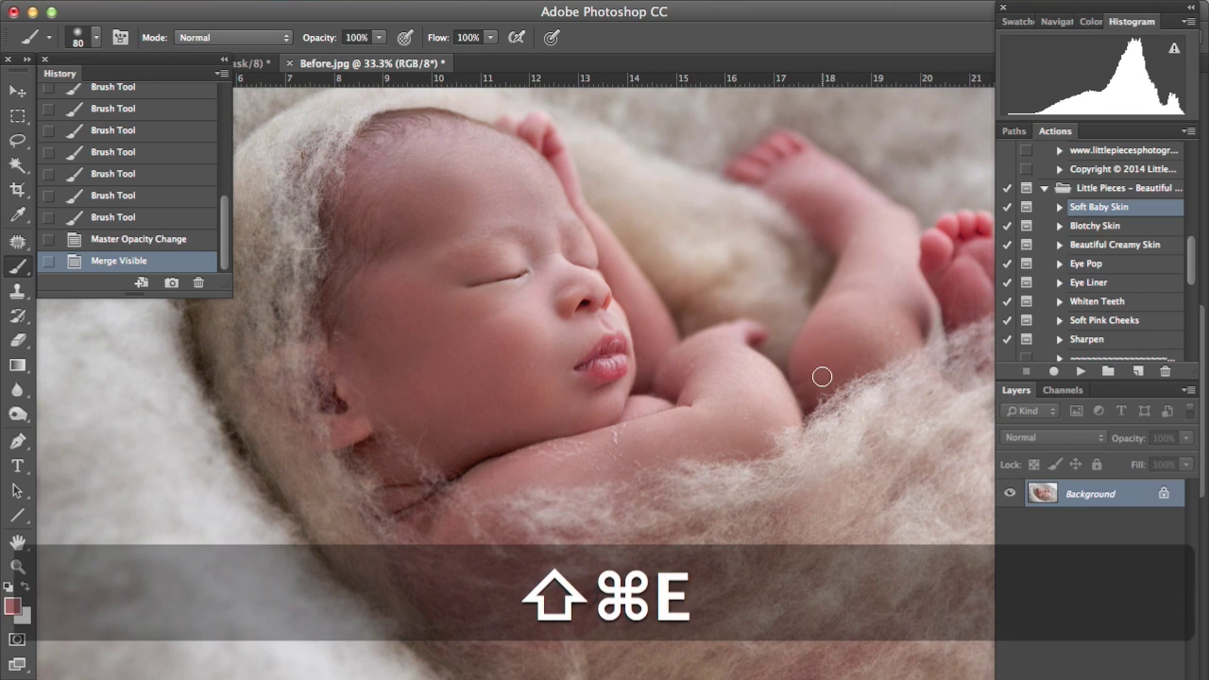
{"action": "key", "text": "super+minus"}
{"action": "key", "text": "super+minus"}
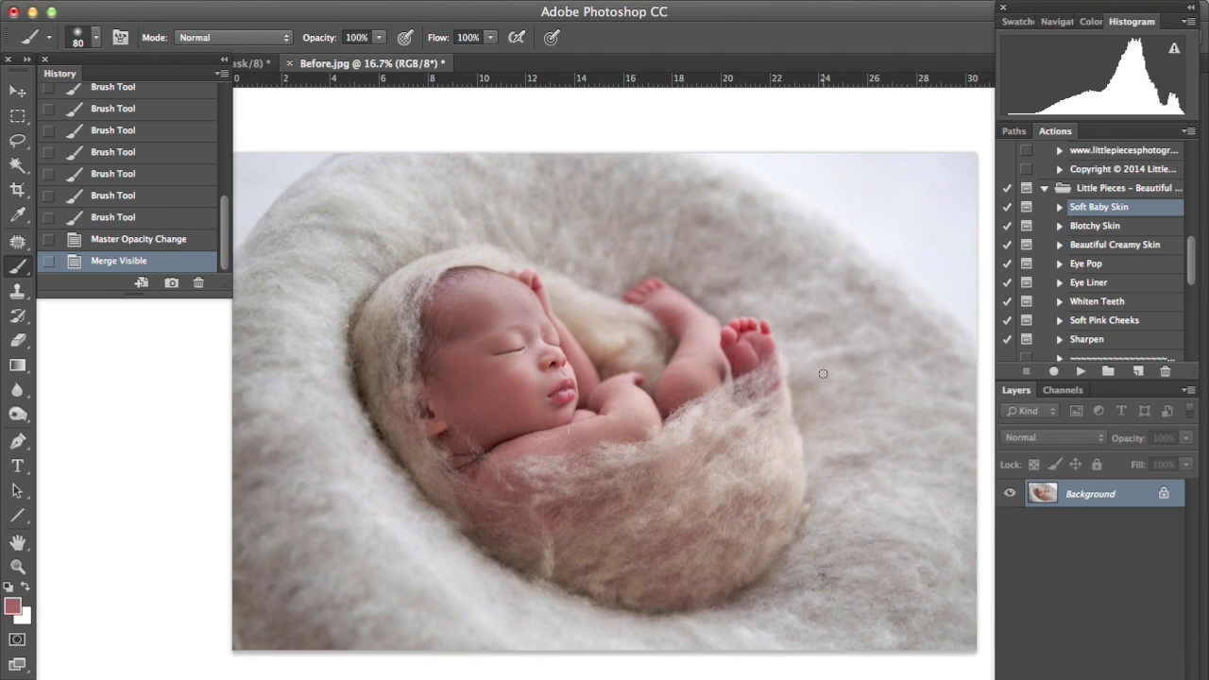
{"action": "left_click", "coordinate": [1093, 249]}
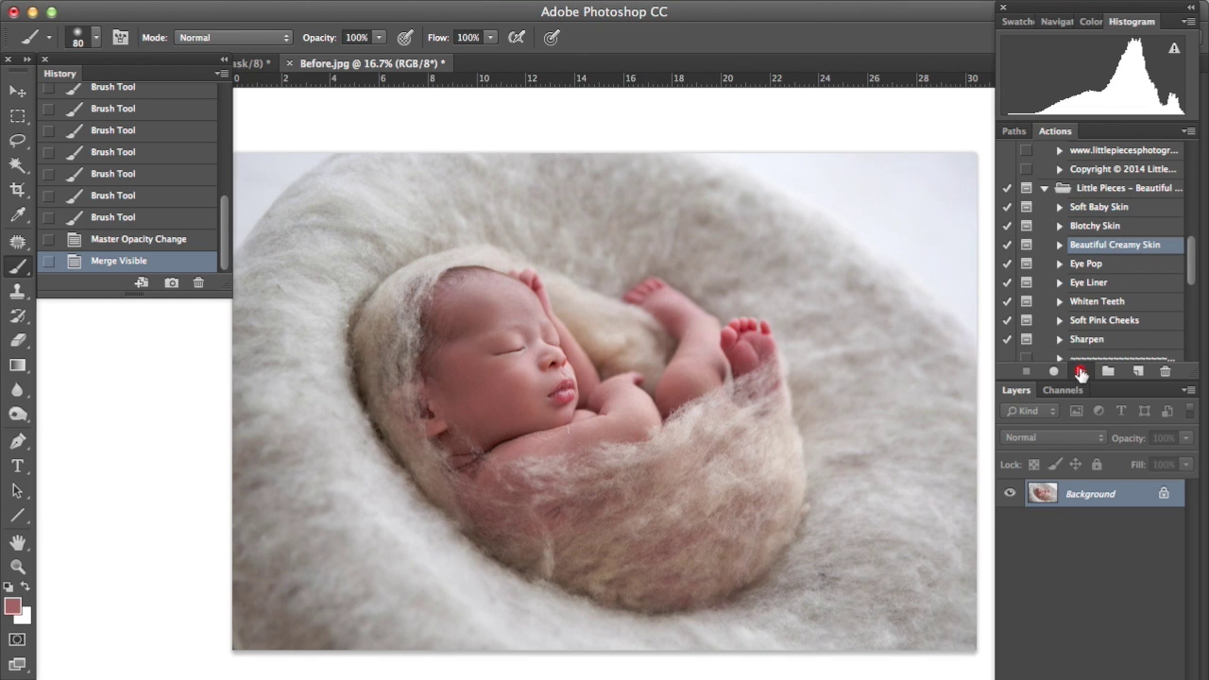
{"action": "left_click", "coordinate": [1082, 371]}
{"action": "left_click", "coordinate": [748, 267]}
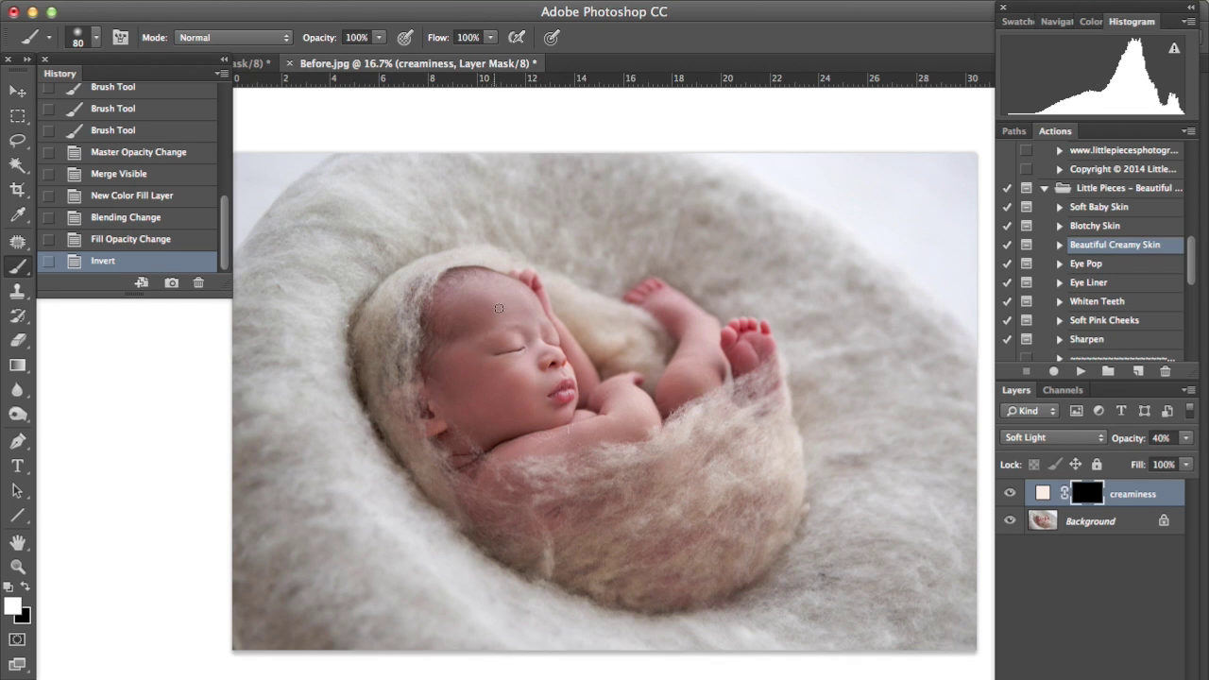
- Paint the creaminess mask over the skin, upper left, legs, wrap and corner with a 1300 px brush
{"action": "key", "text": "bracketright"}
{"action": "key", "text": "bracketright"}
{"action": "key", "text": "bracketright"}
{"action": "key", "text": "bracketright"}
{"action": "key", "text": "bracketright"}
{"action": "key", "text": "bracketright"}
{"action": "key", "text": "bracketright"}
{"action": "key", "text": "bracketright"}
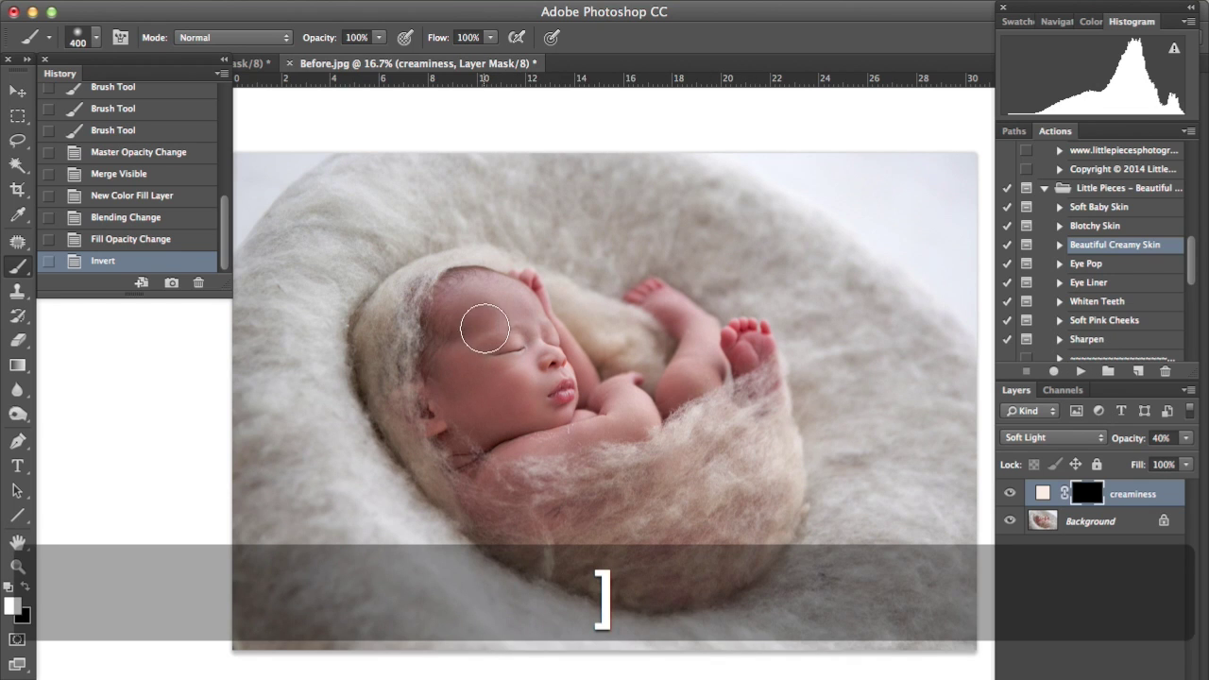
{"action": "mouse_move", "coordinate": [474, 324]}
{"action": "left_mouse_down"}
{"action": "mouse_move", "coordinate": [490, 378]}
{"action": "mouse_move", "coordinate": [470, 398]}
{"action": "mouse_move", "coordinate": [479, 428]}
{"action": "mouse_move", "coordinate": [465, 346]}
{"action": "mouse_move", "coordinate": [492, 434]}
{"action": "mouse_move", "coordinate": [523, 407]}
{"action": "mouse_move", "coordinate": [607, 410]}
{"action": "mouse_move", "coordinate": [522, 356]}
{"action": "mouse_move", "coordinate": [495, 323]}
{"action": "mouse_move", "coordinate": [472, 350]}
{"action": "mouse_move", "coordinate": [526, 421]}
{"action": "mouse_move", "coordinate": [675, 386]}
{"action": "mouse_move", "coordinate": [717, 354]}
{"action": "mouse_move", "coordinate": [673, 318]}
{"action": "mouse_move", "coordinate": [742, 358]}
{"action": "mouse_move", "coordinate": [626, 422]}
{"action": "mouse_move", "coordinate": [523, 411]}
{"action": "mouse_move", "coordinate": [487, 387]}
{"action": "mouse_move", "coordinate": [514, 441]}
{"action": "mouse_move", "coordinate": [484, 450]}
{"action": "mouse_move", "coordinate": [476, 314]}
{"action": "mouse_move", "coordinate": [466, 324]}
{"action": "mouse_move", "coordinate": [531, 481]}
{"action": "left_mouse_up"}
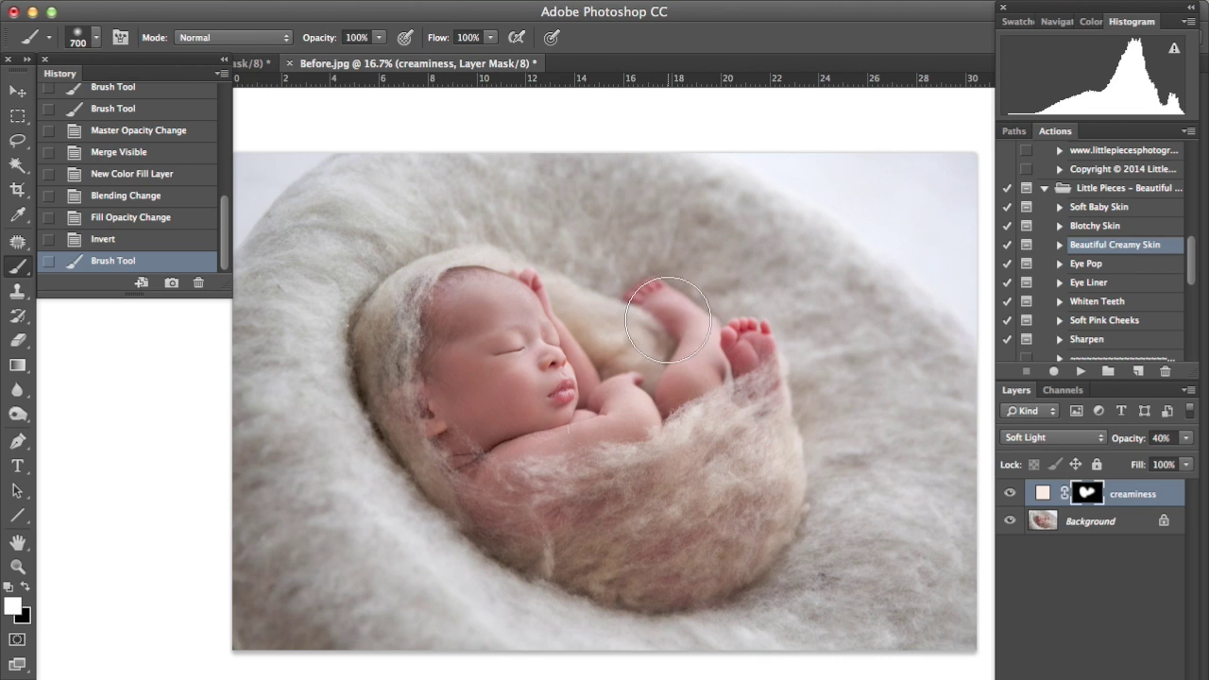
{"action": "key", "text": "]"}
{"action": "key", "text": "]"}
{"action": "key", "text": "]"}
{"action": "key", "text": "]"}
{"action": "key", "text": "]"}
{"action": "key", "text": "]"}
{"action": "mouse_move", "coordinate": [326, 210]}
{"action": "left_mouse_down"}
{"action": "mouse_move", "coordinate": [230, 297]}
{"action": "mouse_move", "coordinate": [278, 450]}
{"action": "mouse_move", "coordinate": [493, 550]}
{"action": "mouse_move", "coordinate": [720, 505]}
{"action": "mouse_move", "coordinate": [926, 615]}
{"action": "mouse_move", "coordinate": [869, 453]}
{"action": "mouse_move", "coordinate": [900, 341]}
{"action": "mouse_move", "coordinate": [879, 205]}
{"action": "mouse_move", "coordinate": [715, 194]}
{"action": "mouse_move", "coordinate": [376, 222]}
{"action": "mouse_move", "coordinate": [271, 197]}
{"action": "mouse_move", "coordinate": [362, 300]}
{"action": "mouse_move", "coordinate": [283, 558]}
{"action": "mouse_move", "coordinate": [879, 567]}
{"action": "mouse_move", "coordinate": [944, 324]}
{"action": "left_mouse_up"}
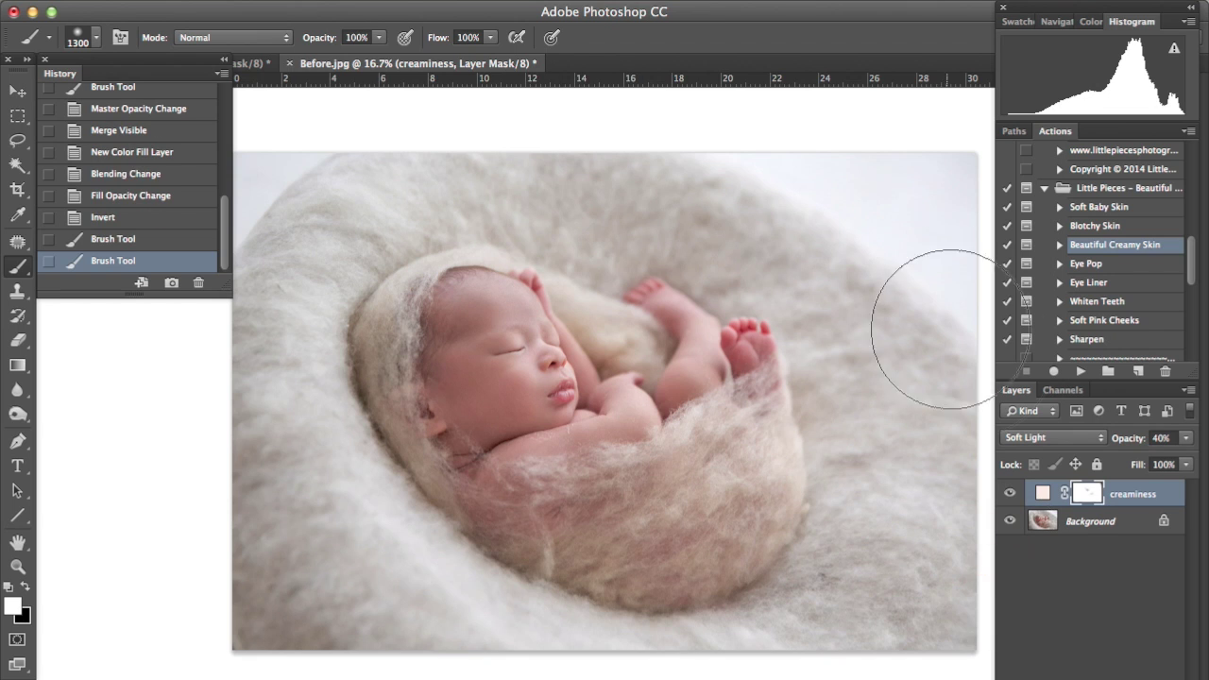
{"action": "key", "text": "backslash"}
{"action": "mouse_move", "coordinate": [623, 275]}
{"action": "left_mouse_down"}
{"action": "mouse_move", "coordinate": [732, 428]}
{"action": "mouse_move", "coordinate": [592, 340]}
{"action": "mouse_move", "coordinate": [737, 464]}
{"action": "mouse_move", "coordinate": [935, 139]}
{"action": "mouse_move", "coordinate": [964, 196]}
{"action": "mouse_move", "coordinate": [958, 424]}
{"action": "mouse_move", "coordinate": [623, 565]}
{"action": "mouse_move", "coordinate": [227, 616]}
{"action": "mouse_move", "coordinate": [778, 637]}
{"action": "mouse_move", "coordinate": [974, 625]}
{"action": "mouse_move", "coordinate": [512, 623]}
{"action": "mouse_move", "coordinate": [307, 184]}
{"action": "mouse_move", "coordinate": [820, 165]}
{"action": "mouse_move", "coordinate": [952, 235]}
{"action": "mouse_move", "coordinate": [945, 433]}
{"action": "left_mouse_up"}
- Compare the creaminess layer on and off, then merge visible into a single Background layer
{"action": "key", "text": "backslash"}
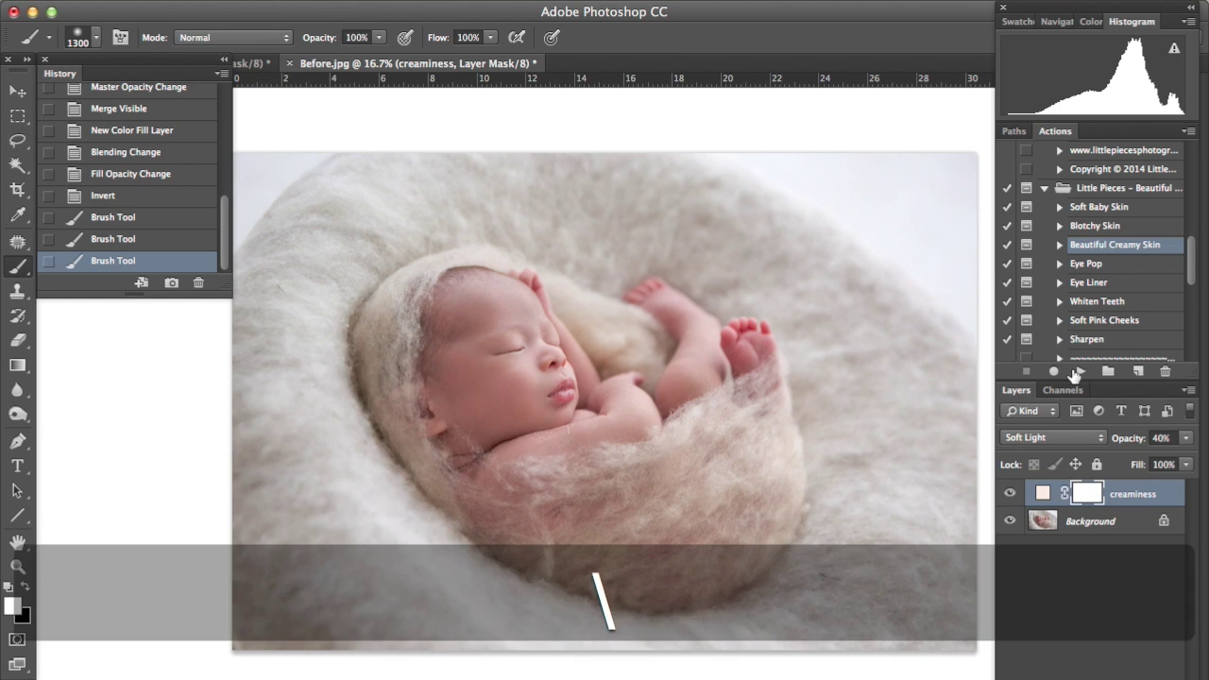
{"action": "key", "text": "super+minus"}
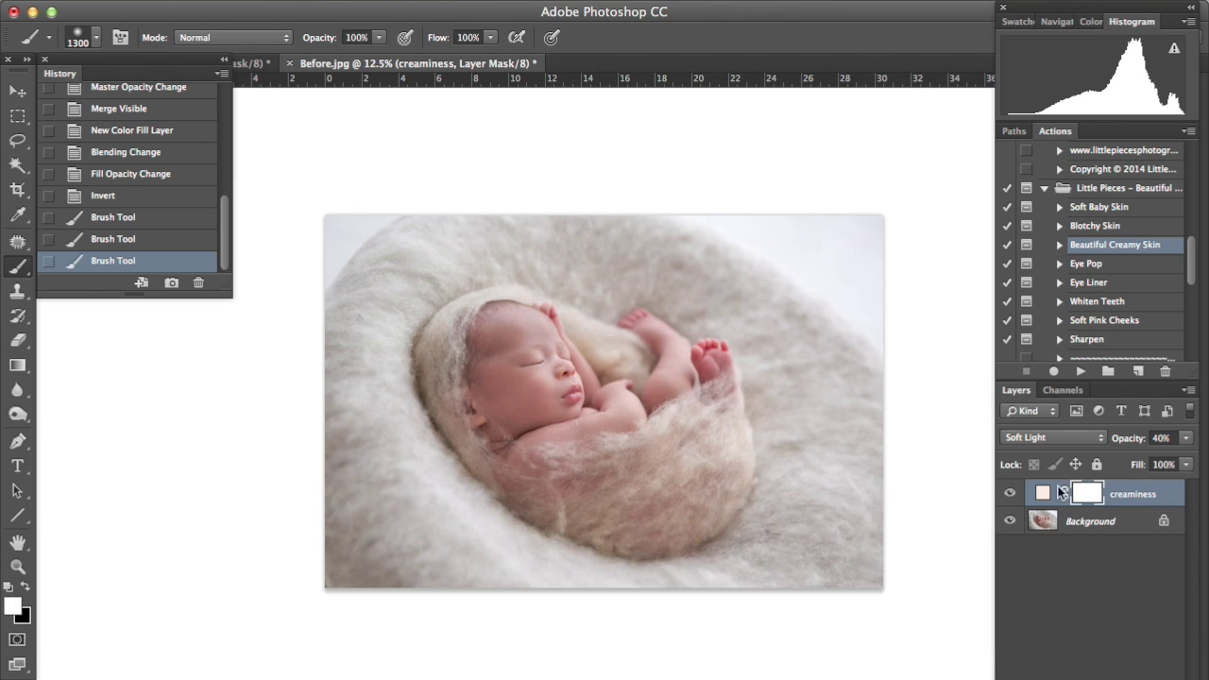
{"action": "left_click", "coordinate": [1009, 493]}
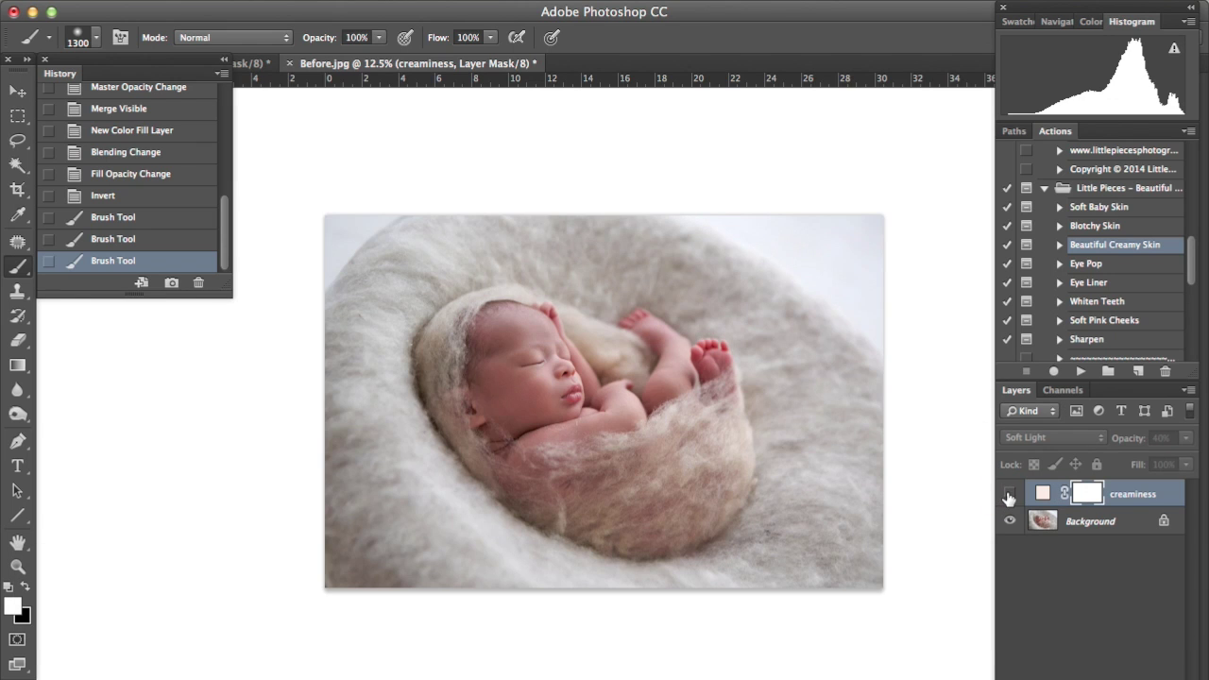
{"action": "left_click", "coordinate": [1010, 494]}
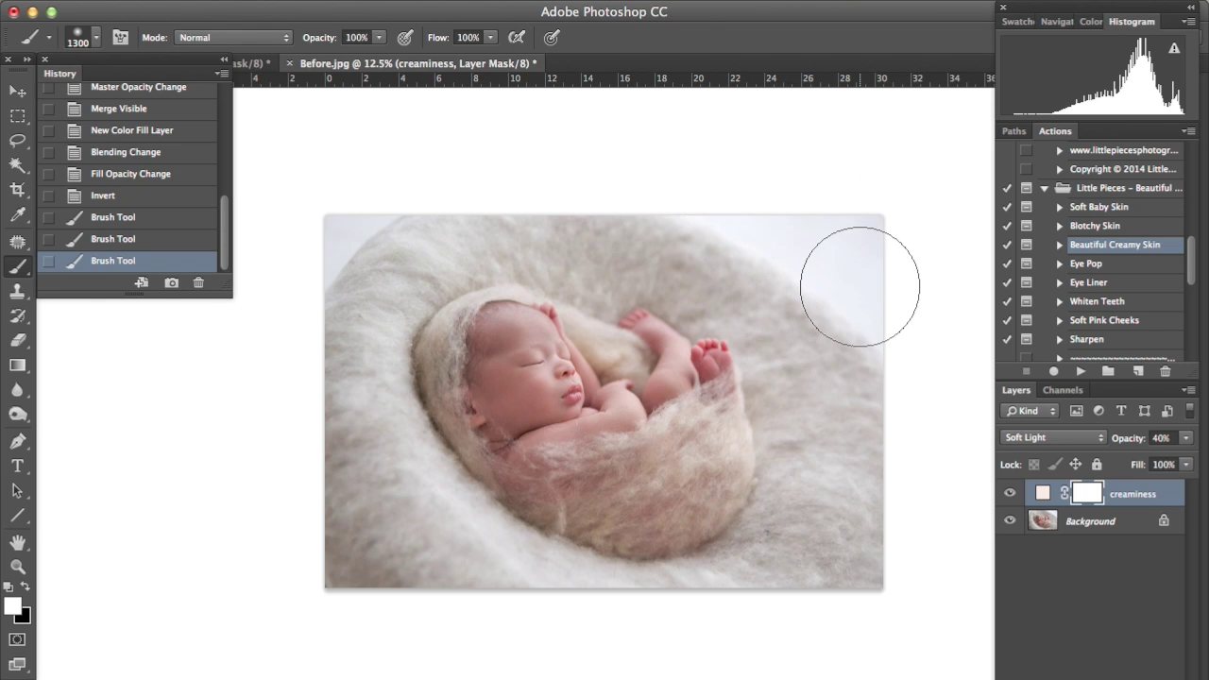
{"action": "key", "text": "super"}
{"action": "key", "text": "super+shift+e"}
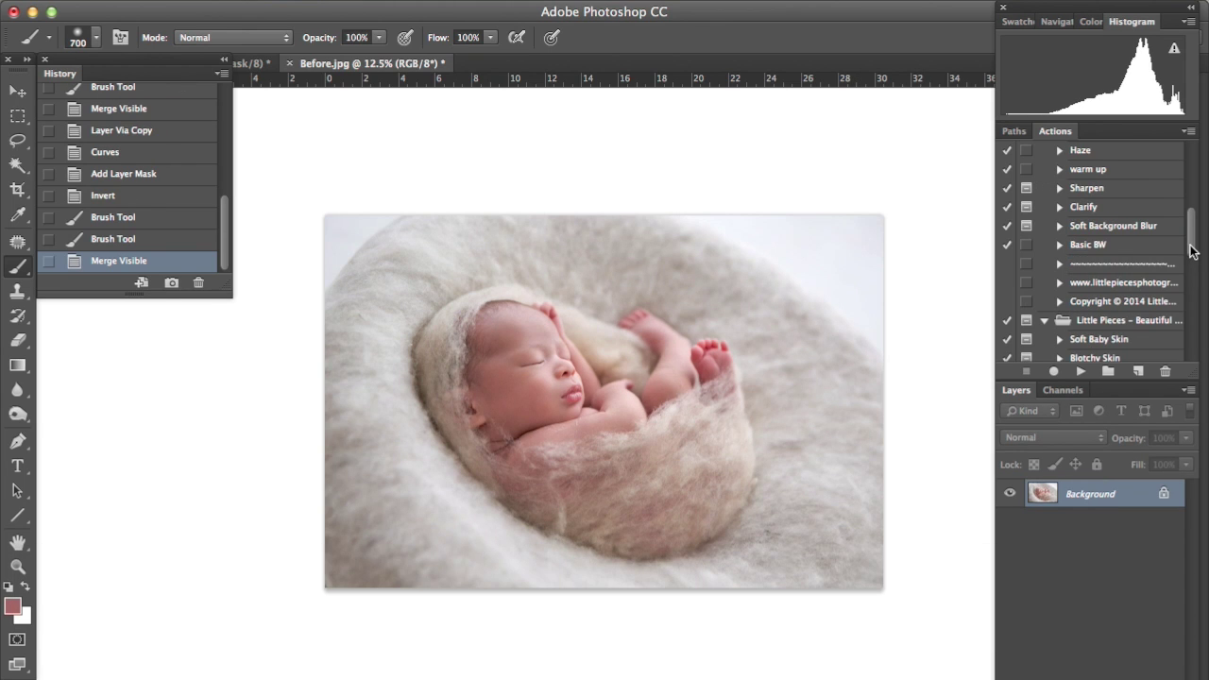
{"action": "left_click_drag", "start_coordinate": [1191, 213], "coordinate": [1191, 278]}
- Run the Eye Liner action and paint a fine liner along the closed eye's lash line
{"action": "scroll", "coordinate": [1096, 322], "scroll_direction": "up", "scroll_amount": 1}
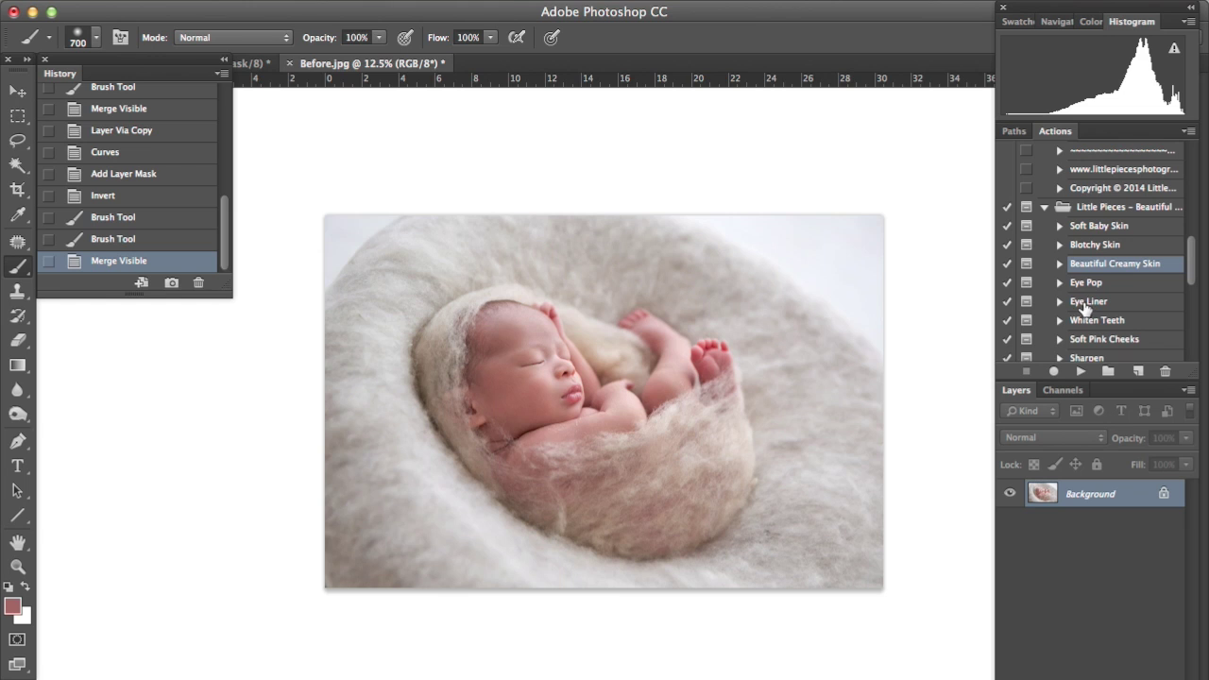
{"action": "left_click", "coordinate": [1086, 303]}
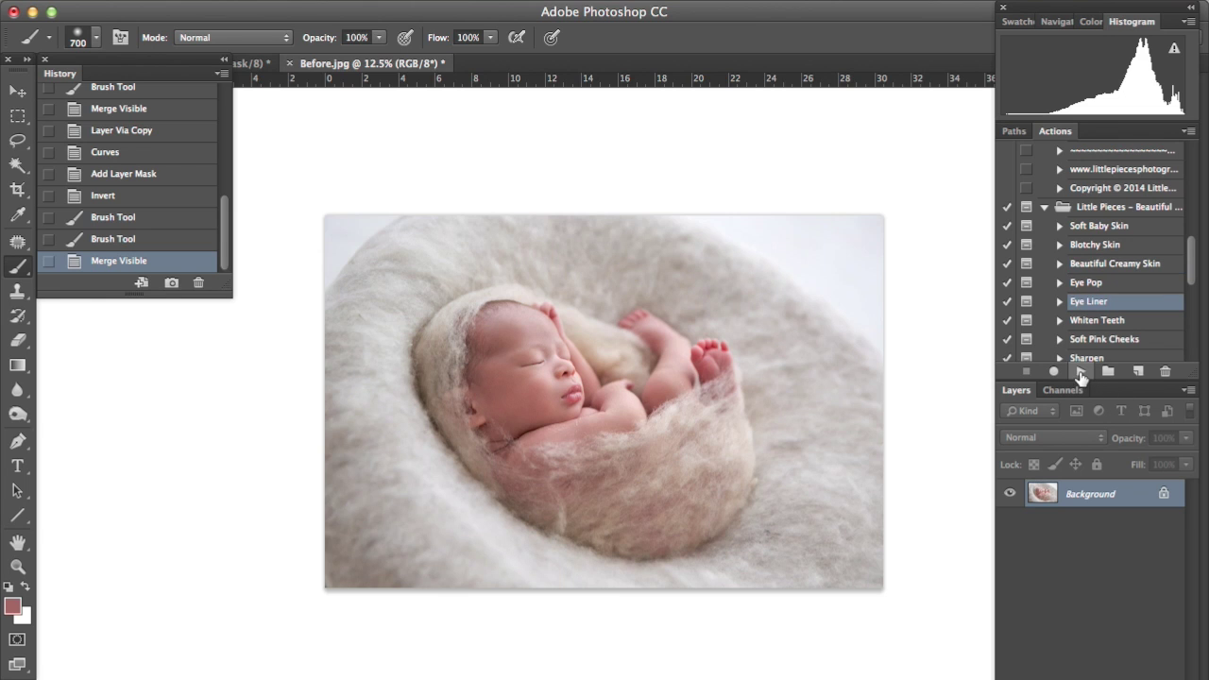
{"action": "left_click", "coordinate": [1080, 373]}
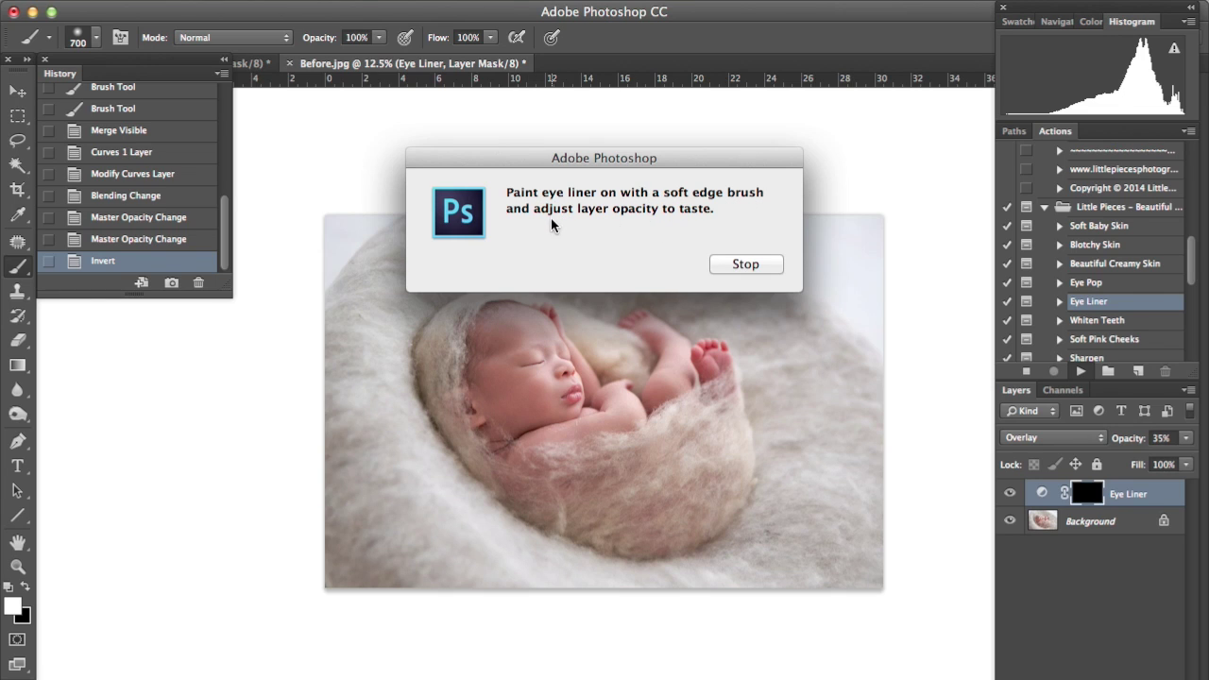
{"action": "left_click", "coordinate": [745, 263]}
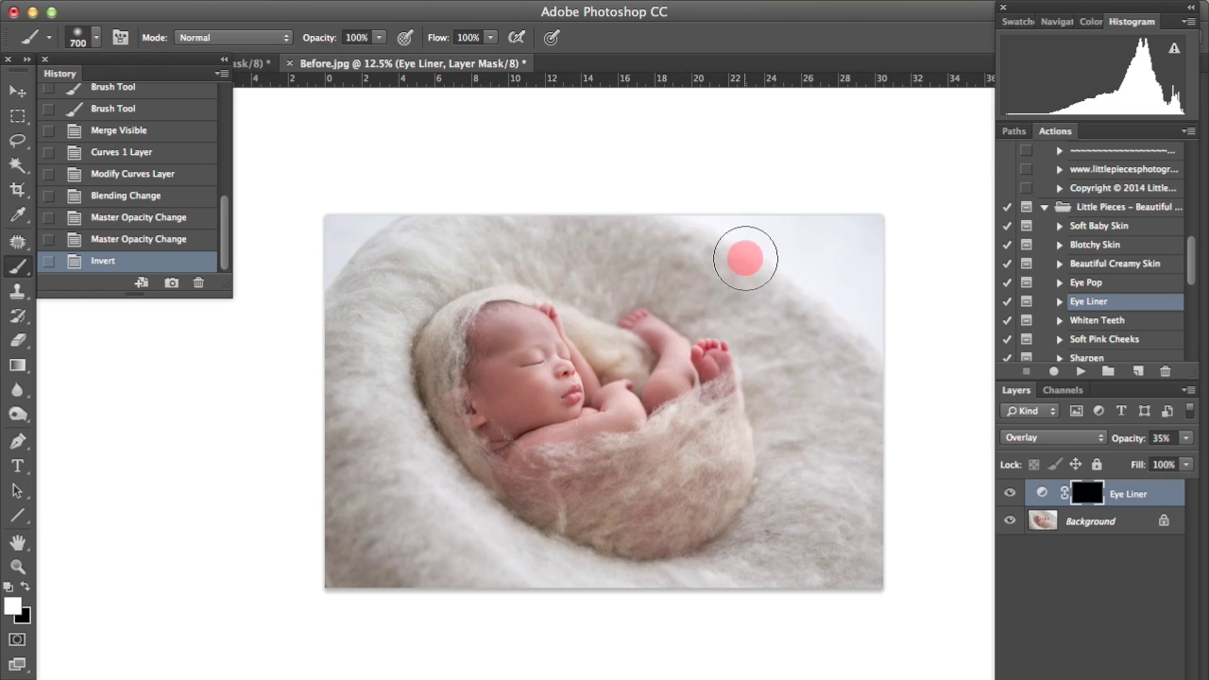
{"action": "key", "text": "super+equal"}
{"action": "key", "text": "super+equal"}
{"action": "key", "text": "super+equal"}
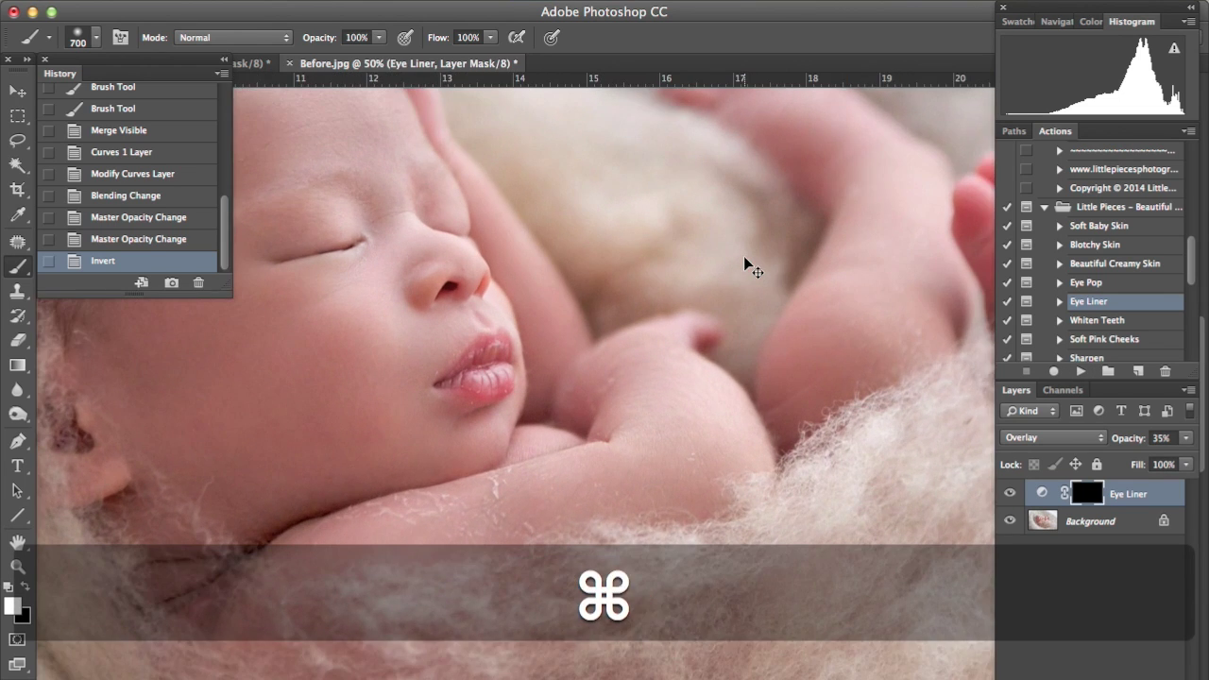
{"action": "key", "text": "super+equal"}
{"action": "key", "text": "space"}
{"action": "left_click_drag", "start_coordinate": [531, 331], "coordinate": [823, 487]}
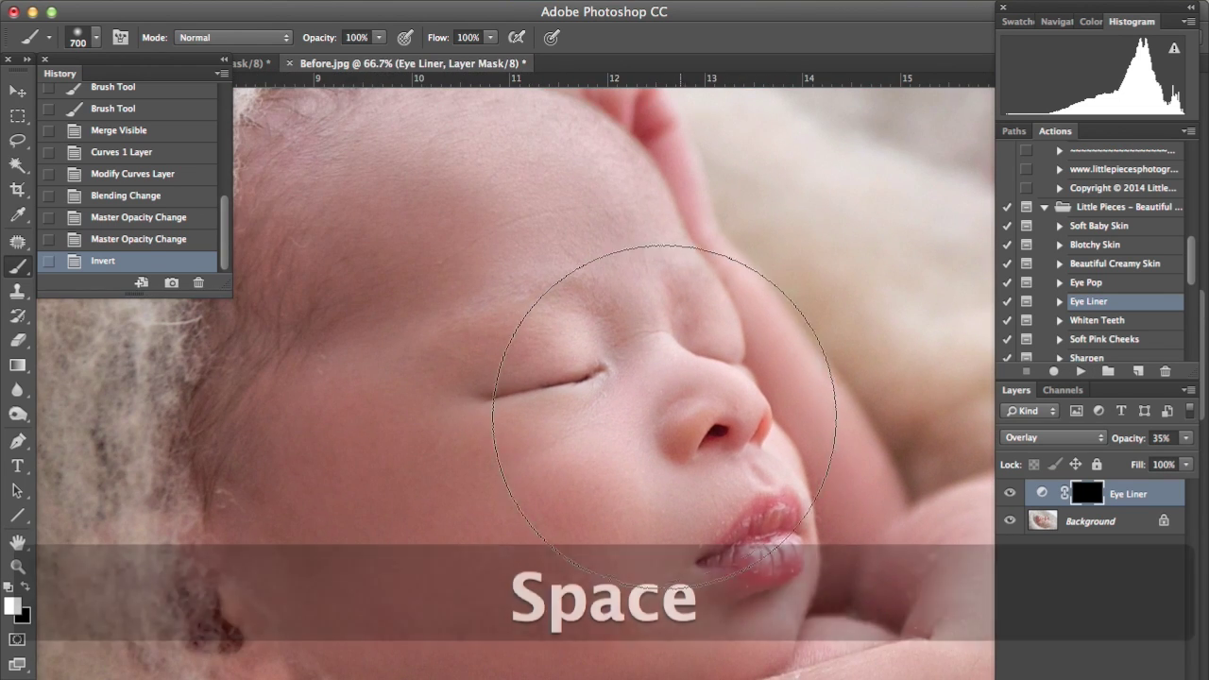
{"action": "key", "text": "bracketleft"}
{"action": "key", "text": "bracketleft"}
{"action": "key", "text": "bracketleft"}
{"action": "key", "text": "bracketleft"}
{"action": "key", "text": "bracketleft"}
{"action": "key", "text": "bracketleft"}
{"action": "key", "text": "bracketleft"}
{"action": "key", "text": "bracketleft"}
{"action": "key", "text": "bracketleft"}
{"action": "key", "text": "bracketleft"}
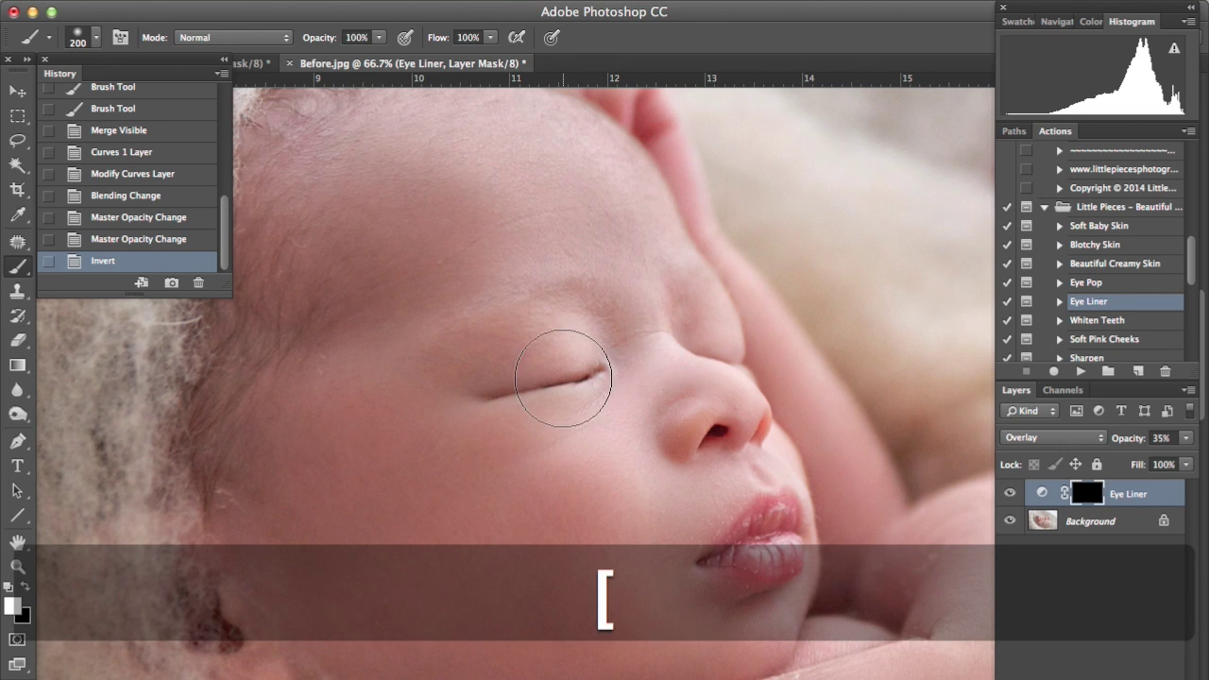
{"action": "key", "text": "bracketleft"}
{"action": "key", "text": "bracketleft"}
{"action": "key", "text": "bracketleft"}
{"action": "key", "text": "bracketleft"}
{"action": "key", "text": "bracketleft"}
{"action": "key", "text": "bracketleft"}
{"action": "key", "text": "bracketleft"}
{"action": "key", "text": "bracketleft"}
{"action": "key", "text": "bracketleft"}
{"action": "key", "text": "bracketleft"}
{"action": "key", "text": "bracketleft"}
{"action": "key", "text": "bracketleft"}
{"action": "key", "text": "bracketleft"}
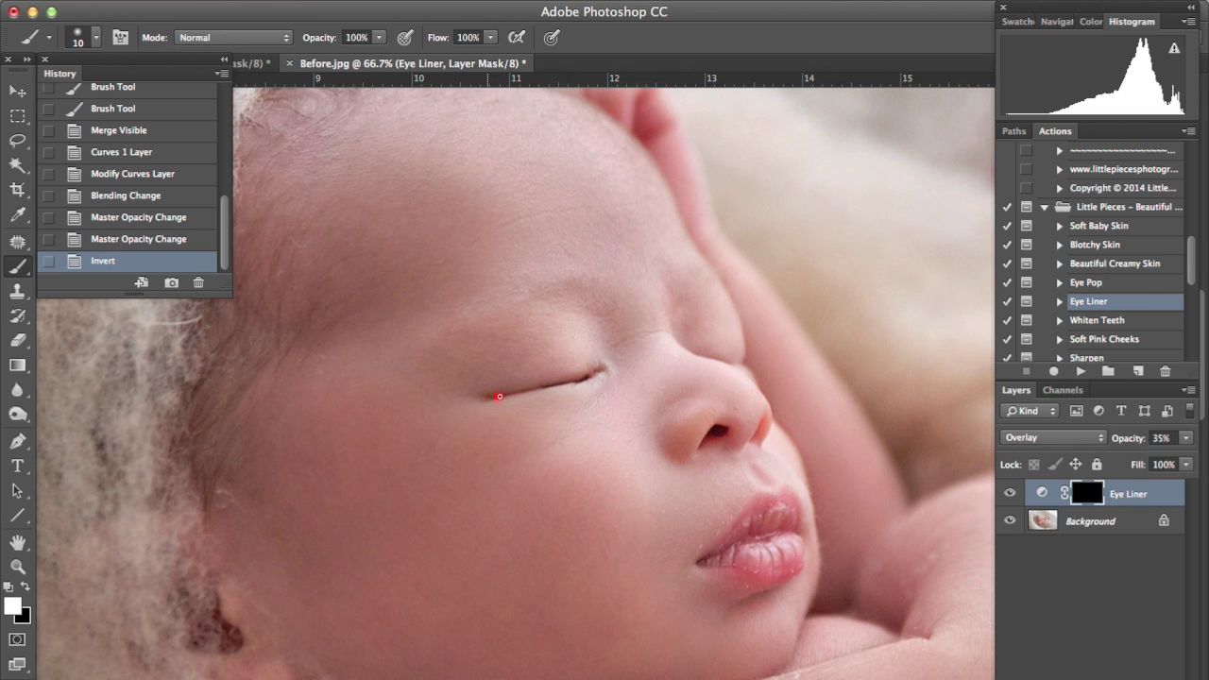
{"action": "left_click_drag", "start_coordinate": [575, 381], "coordinate": [593, 373]}
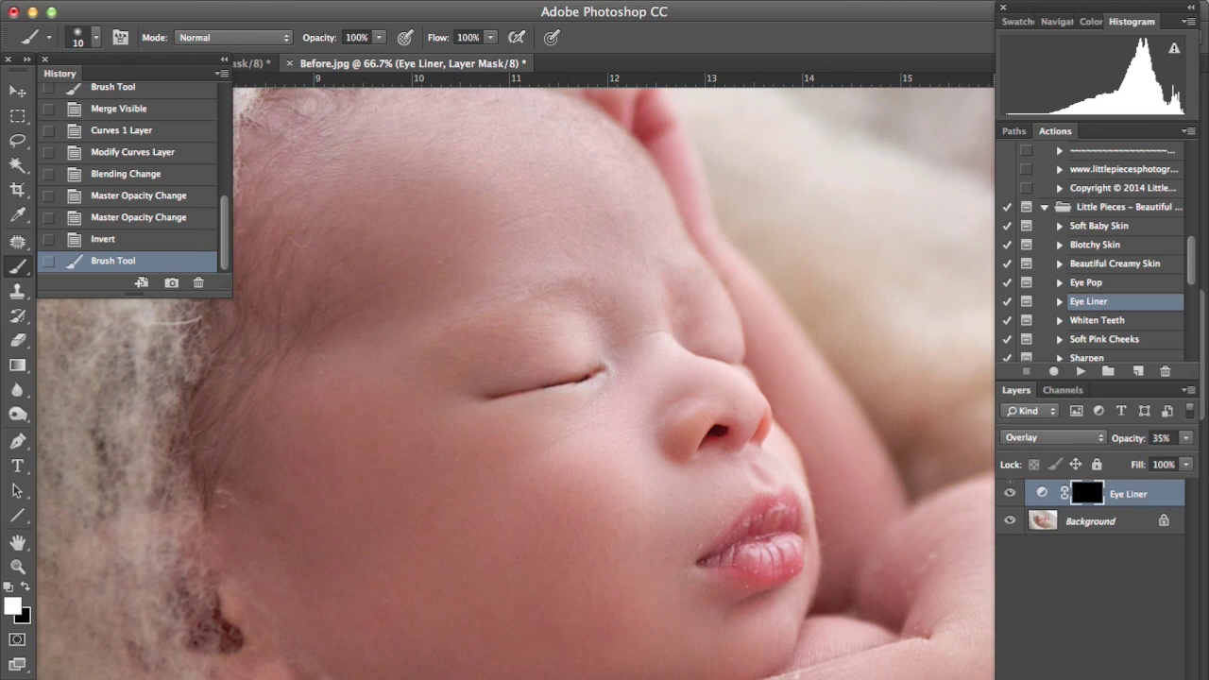
- Set the Eye Liner layer to 23% opacity and merge it into the Background
{"action": "left_click", "coordinate": [1009, 494]}
{"action": "left_click", "coordinate": [1010, 494]}
{"action": "left_click", "coordinate": [1009, 494]}
{"action": "left_click", "coordinate": [1010, 494]}
{"action": "left_click_drag", "start_coordinate": [1134, 444], "coordinate": [1133, 444]}
{"action": "left_click_drag", "start_coordinate": [1123, 442], "coordinate": [1121, 445]}
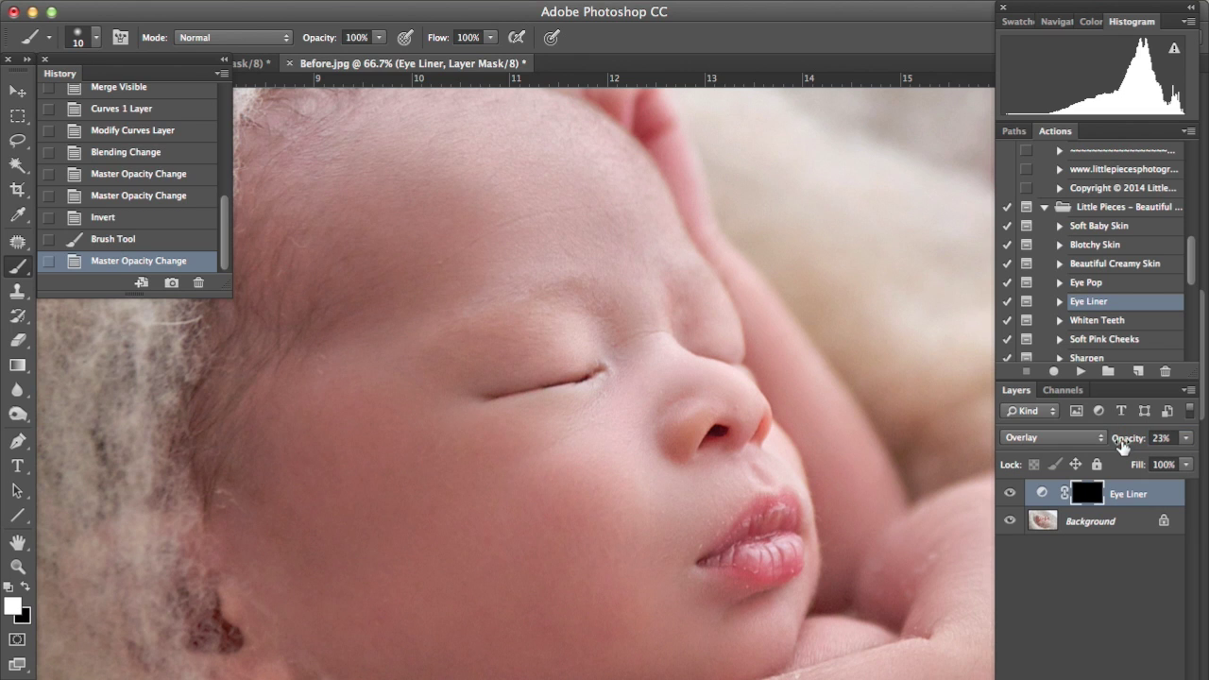
{"action": "key", "text": "shift+super+e"}
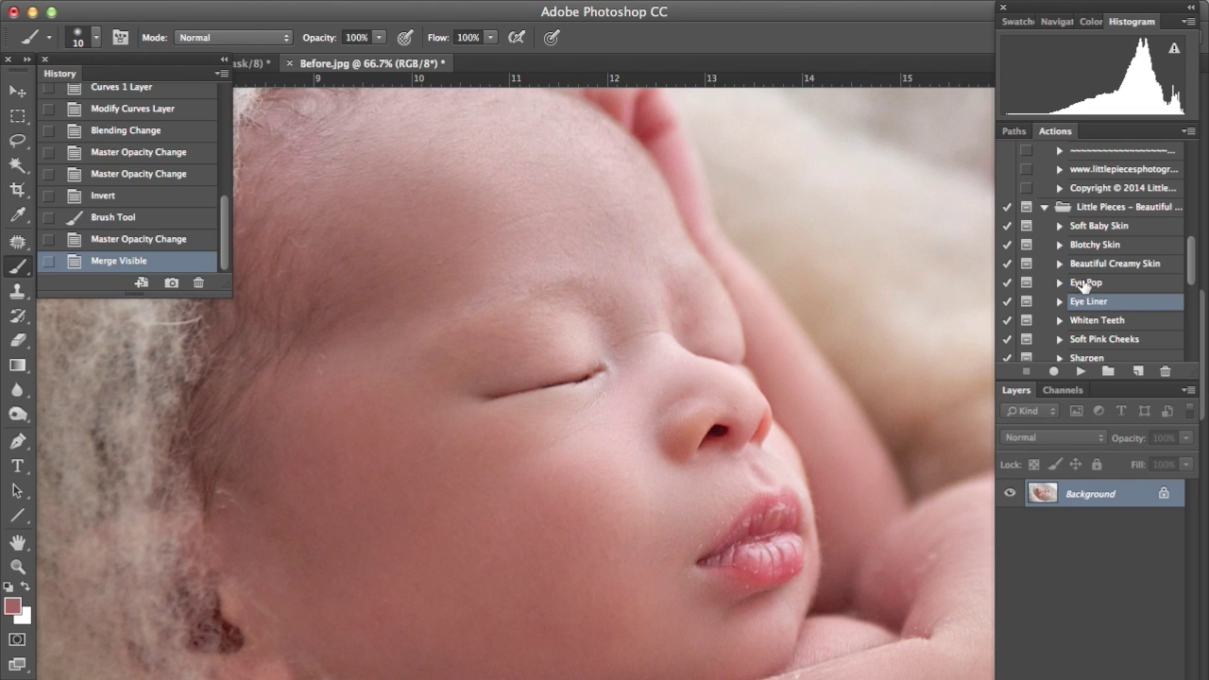
- Run the Eye Pop action on a lasso selection around the baby's upper and lower lips
{"action": "left_click", "coordinate": [1093, 284]}
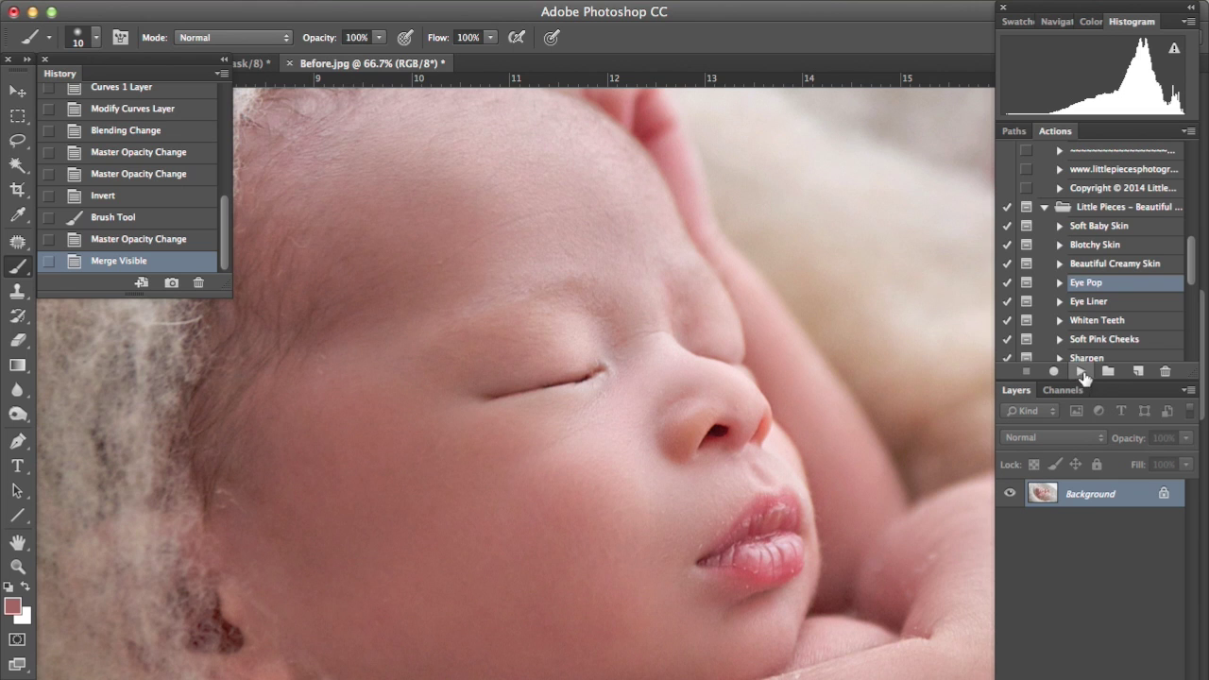
{"action": "left_click", "coordinate": [1082, 372]}
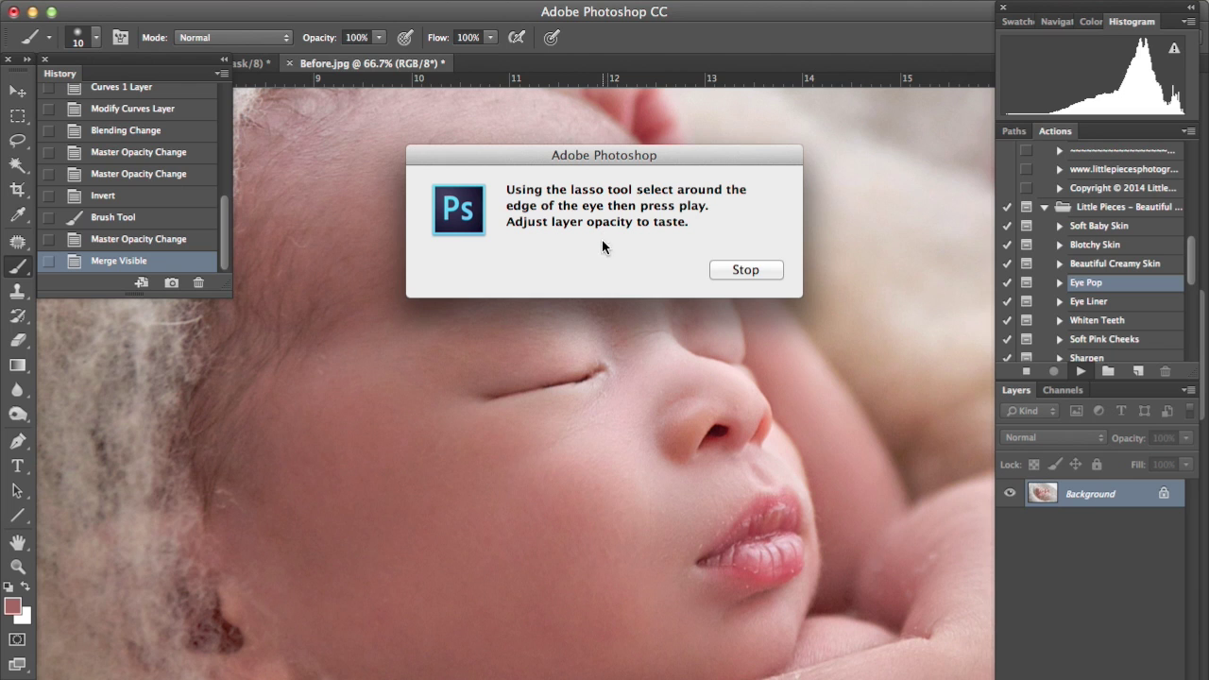
{"action": "left_click", "coordinate": [744, 269]}
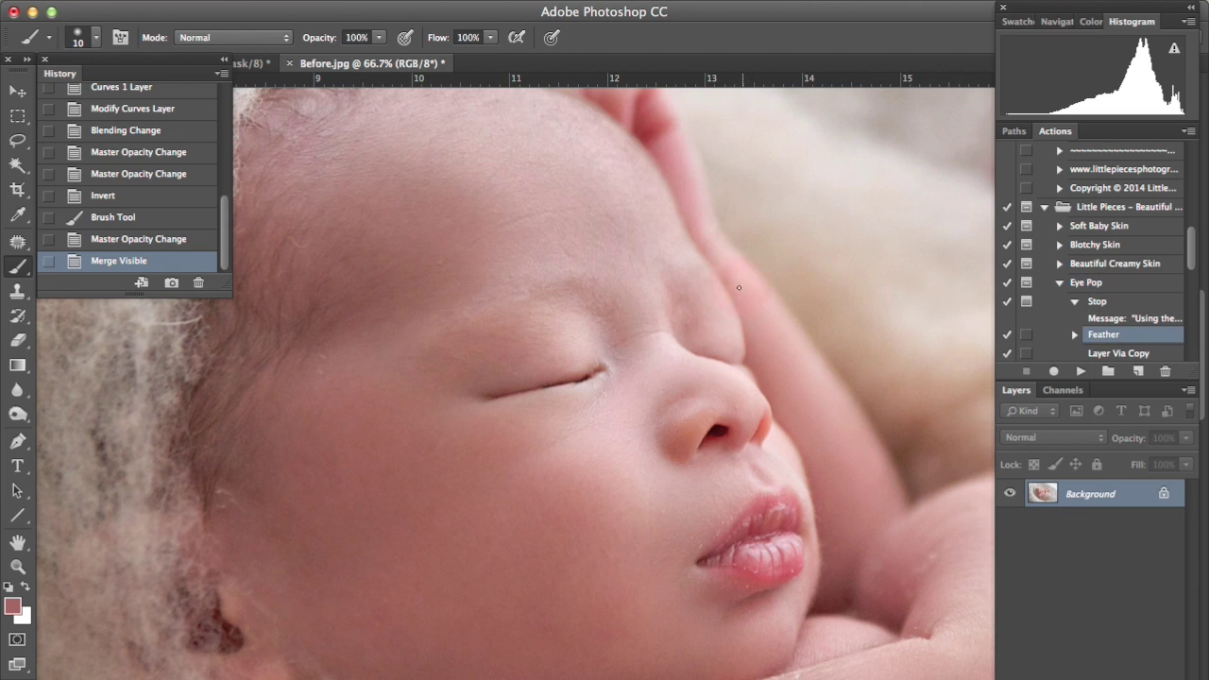
{"action": "left_click", "coordinate": [17, 140]}
{"action": "mouse_move", "coordinate": [780, 486]}
{"action": "left_mouse_down"}
{"action": "mouse_move", "coordinate": [752, 489]}
{"action": "mouse_move", "coordinate": [690, 573]}
{"action": "left_mouse_up"}
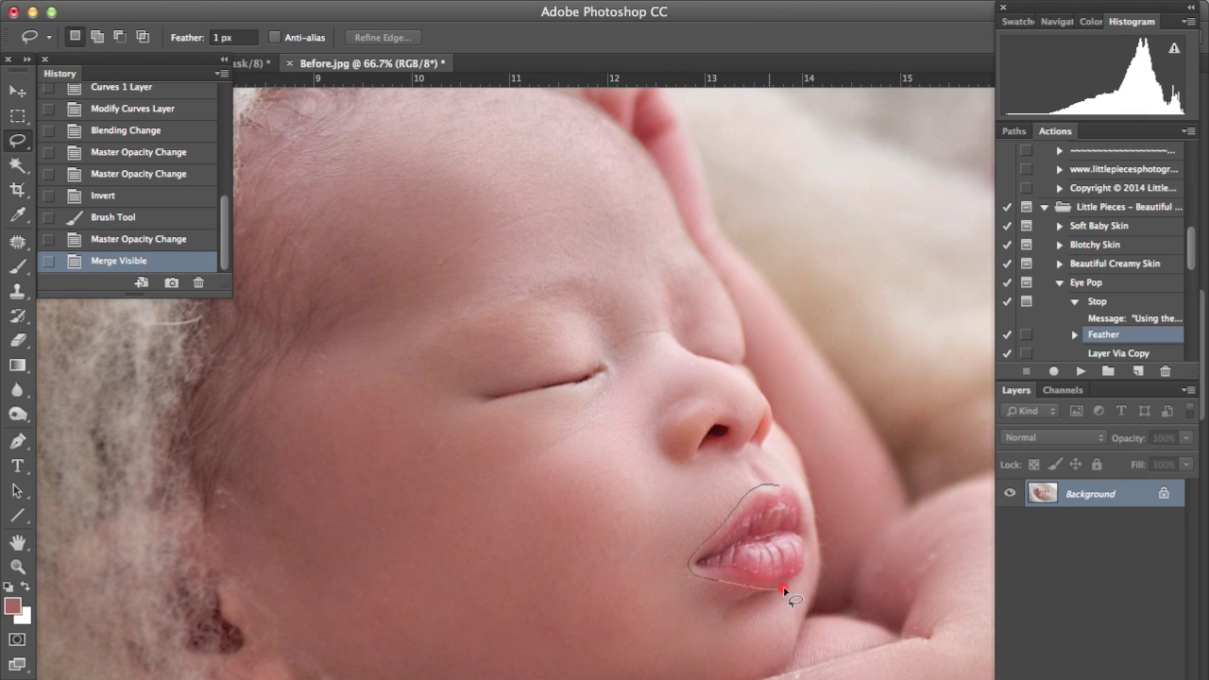
{"action": "mouse_move", "coordinate": [782, 589]}
{"action": "left_mouse_down"}
{"action": "mouse_move", "coordinate": [811, 572]}
{"action": "mouse_move", "coordinate": [813, 543]}
{"action": "mouse_move", "coordinate": [789, 484]}
{"action": "left_mouse_up"}
{"action": "left_click", "coordinate": [1080, 371]}
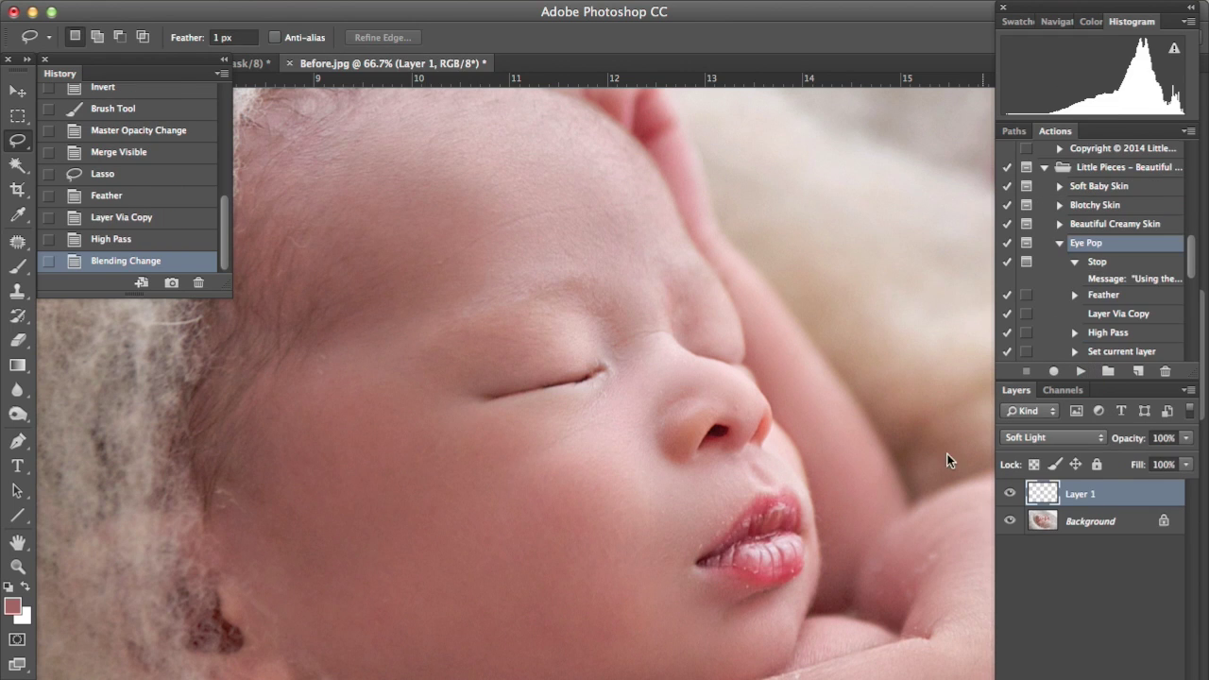
- Lower Layer 1 to 46% opacity, merge it into the Background and fit the photo on screen
{"action": "left_click", "coordinate": [1009, 494]}
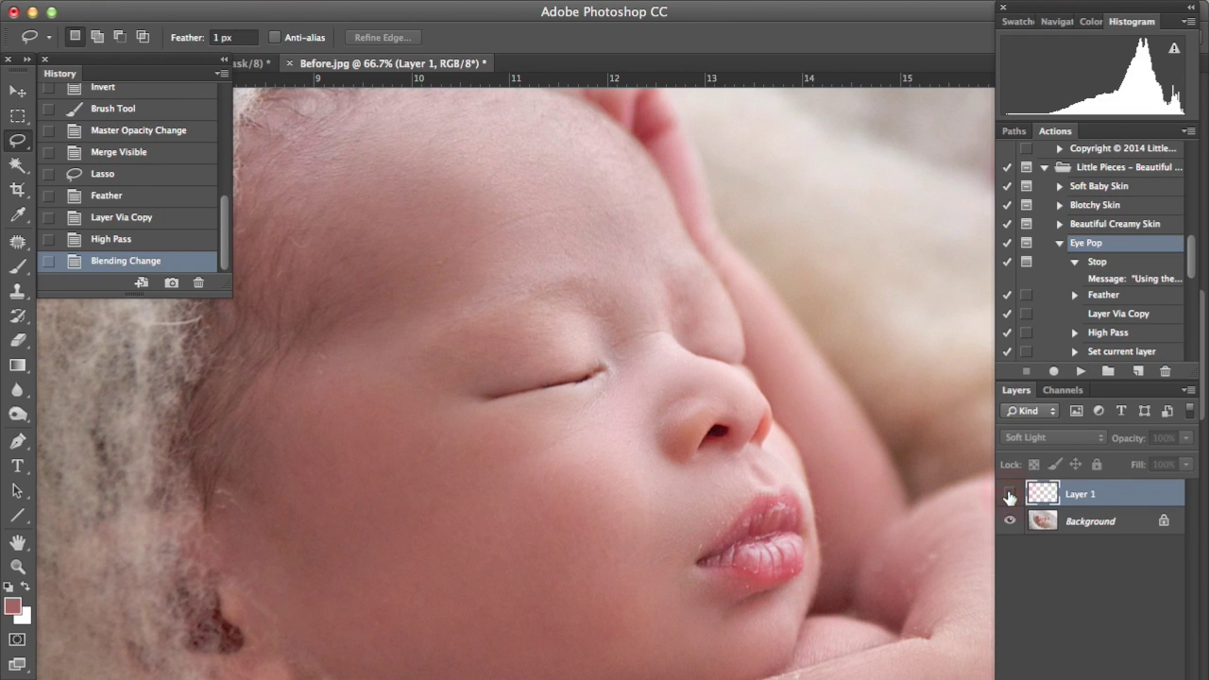
{"action": "left_click", "coordinate": [1009, 495]}
{"action": "left_click", "coordinate": [1186, 440]}
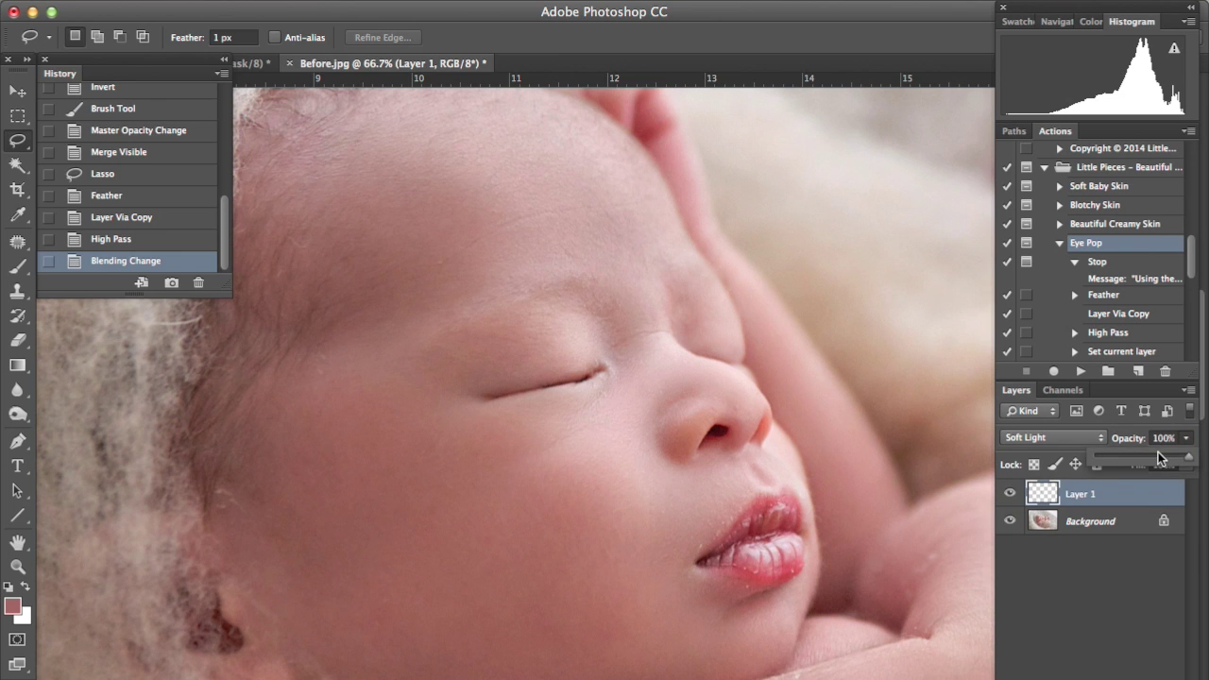
{"action": "left_click_drag", "start_coordinate": [1146, 460], "coordinate": [1138, 461]}
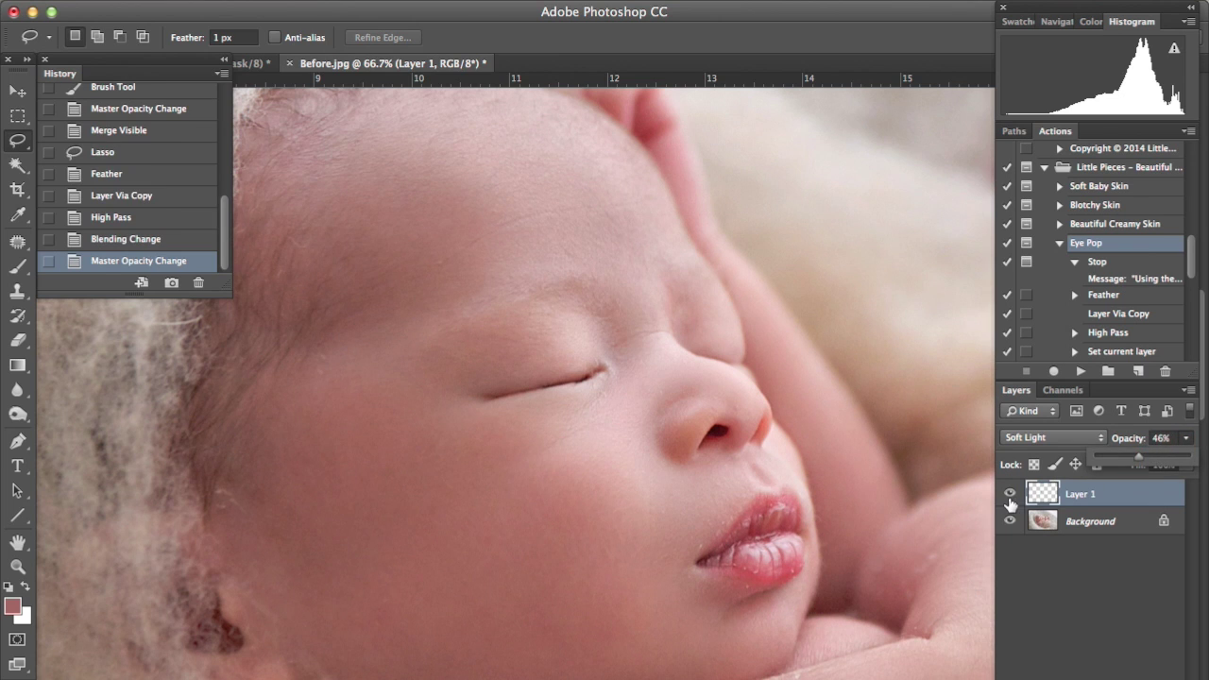
{"action": "left_click", "coordinate": [1010, 495]}
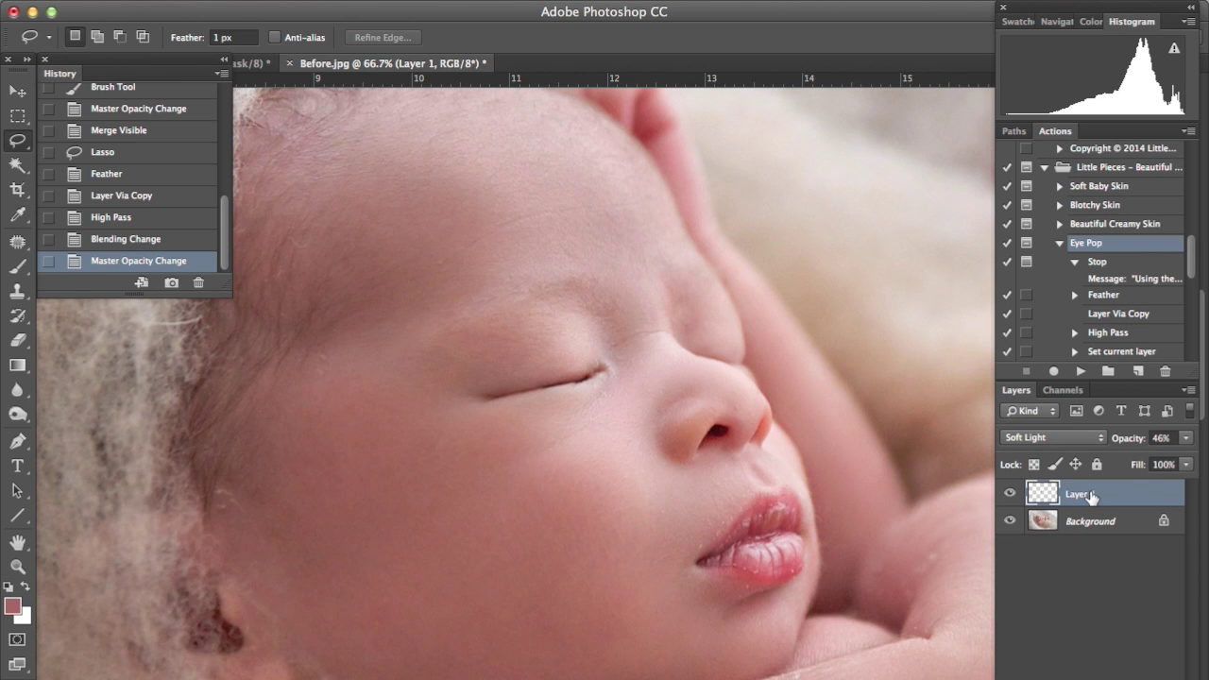
{"action": "key", "text": "shift+super+e"}
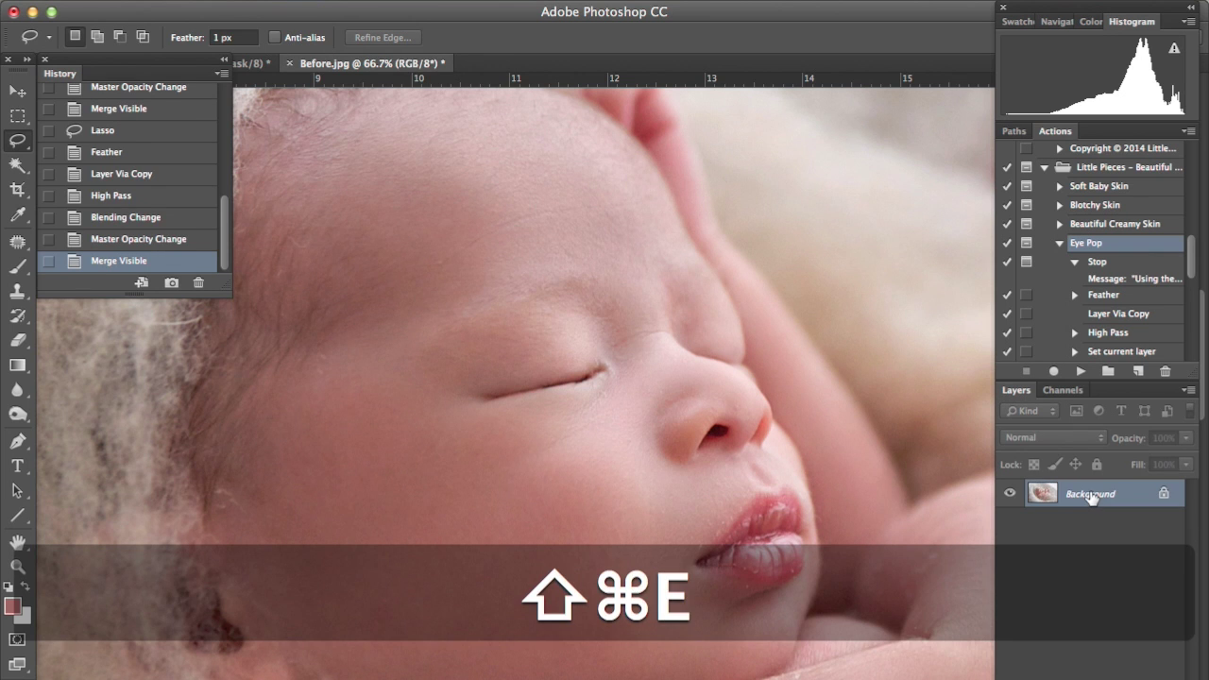
{"action": "key", "text": "super+0"}
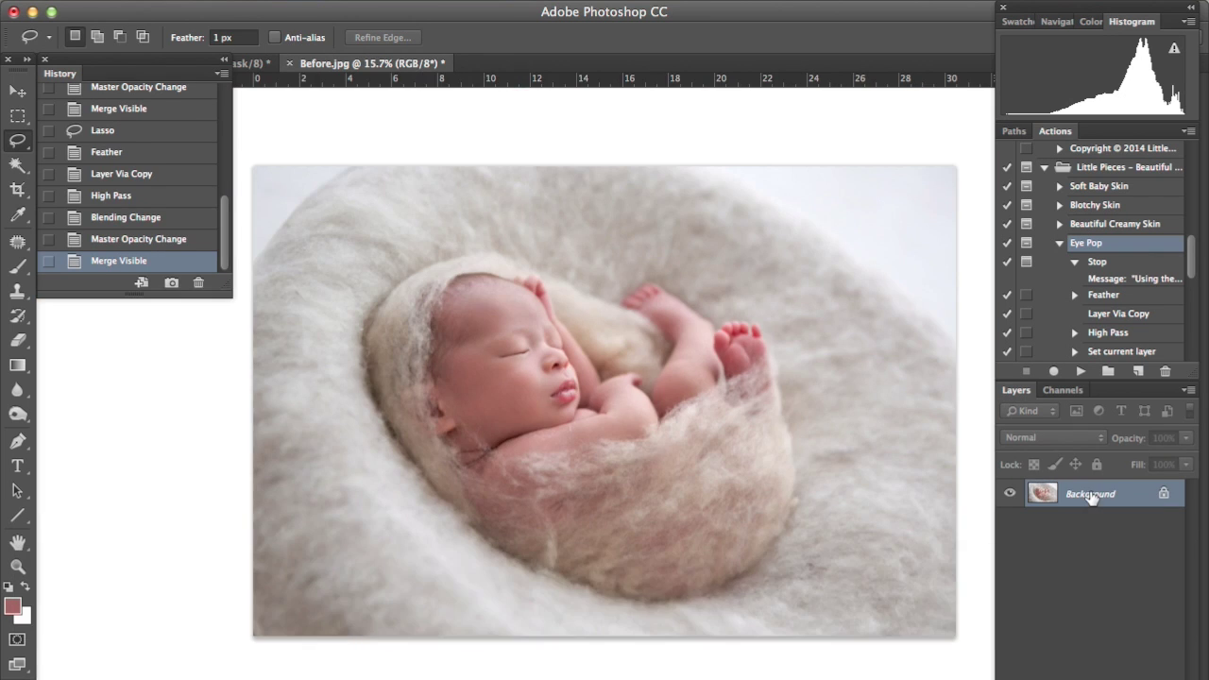
{"action": "left_click", "coordinate": [1059, 243]}
- Run Soft Background Blur and paint its mask over the background around the baby
{"action": "left_click_drag", "start_coordinate": [1191, 291], "coordinate": [1190, 220]}
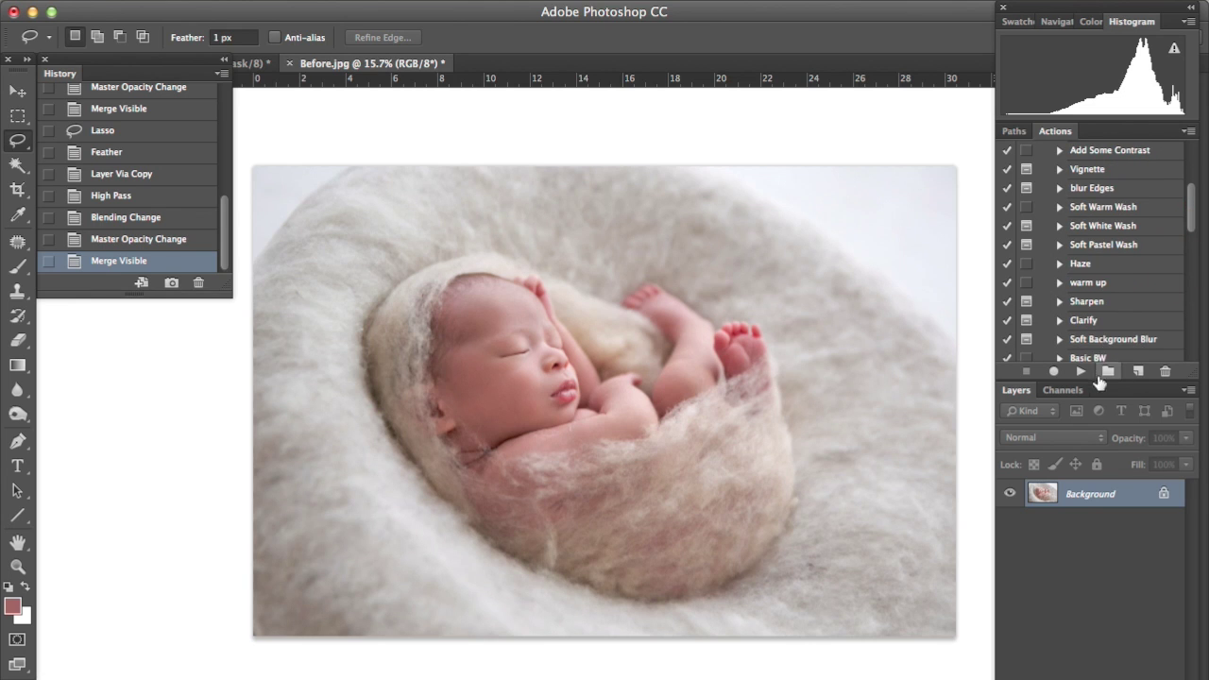
{"action": "left_click", "coordinate": [1096, 339]}
{"action": "left_click", "coordinate": [1080, 371]}
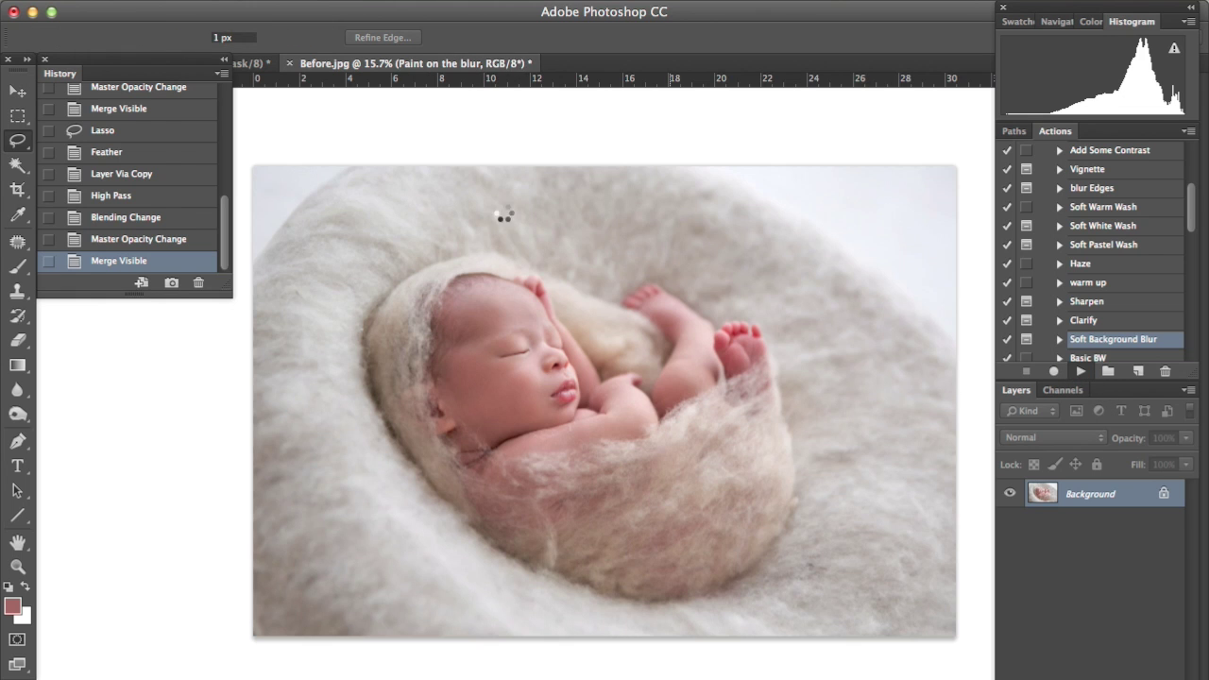
{"action": "left_click", "coordinate": [737, 262]}
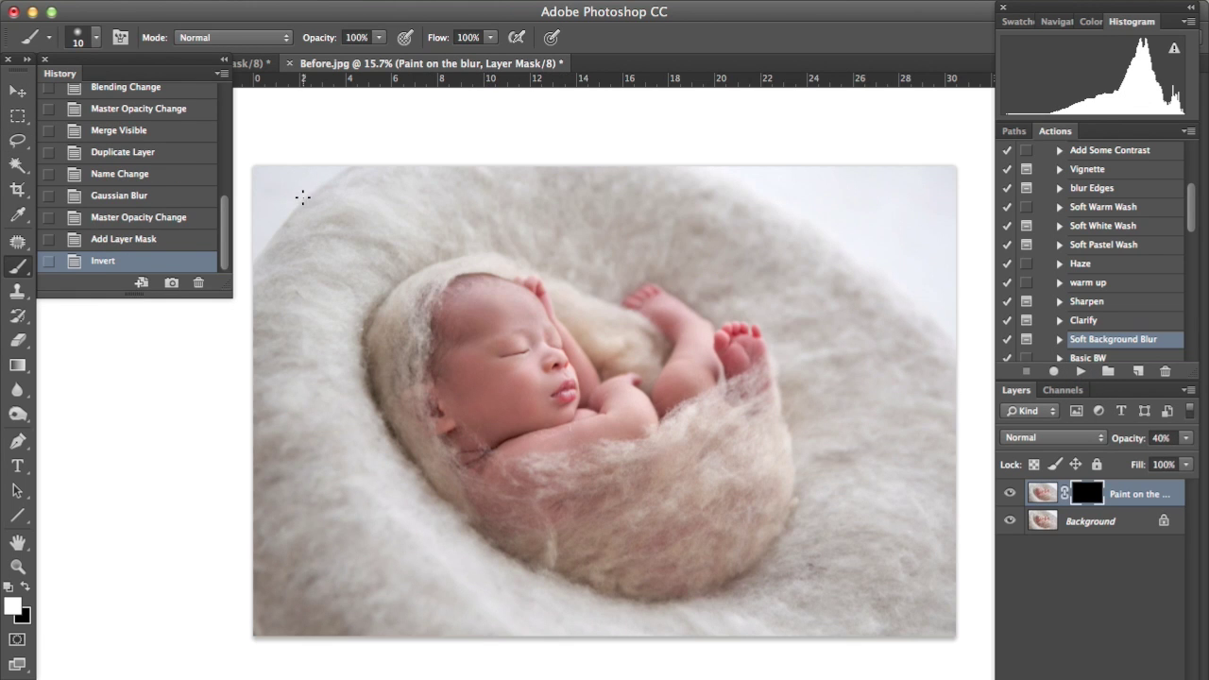
{"action": "key", "text": "bracketright"}
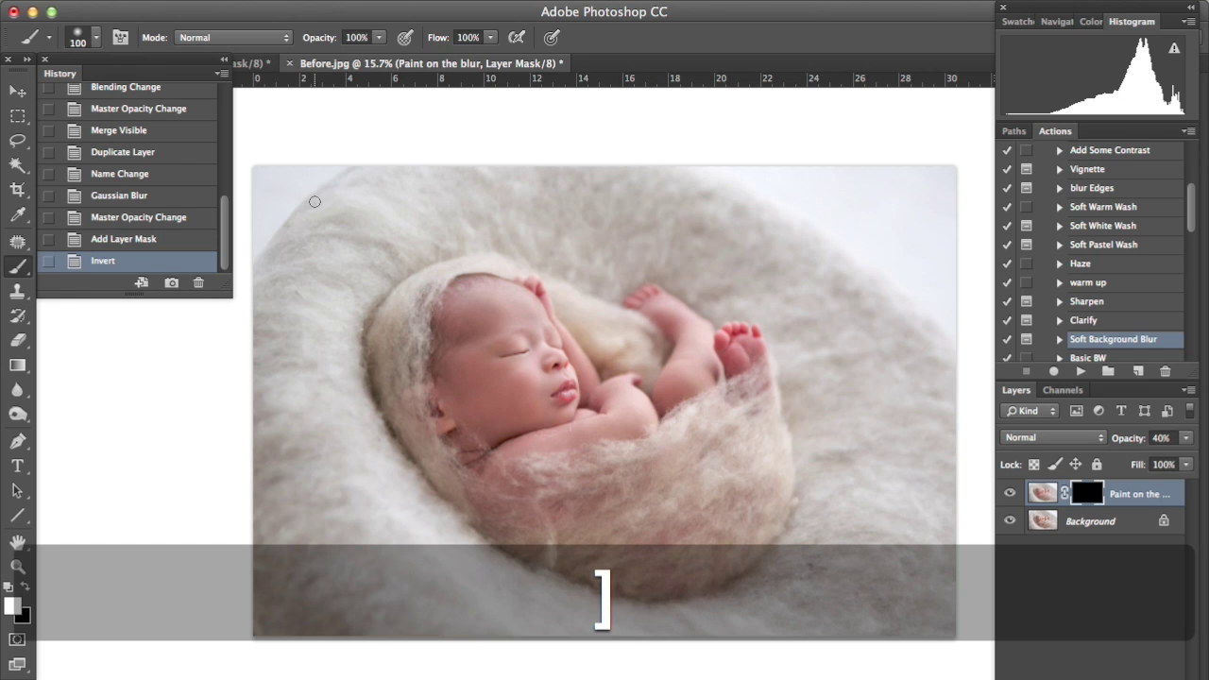
{"action": "key", "text": "bracketright"}
{"action": "key", "text": "bracketright"}
{"action": "key", "text": "bracketright"}
{"action": "key", "text": "bracketright"}
{"action": "key", "text": "bracketright"}
{"action": "key", "text": "bracketright"}
{"action": "key", "text": "bracketright"}
{"action": "key", "text": "bracketright"}
{"action": "key", "text": "bracketright"}
{"action": "key", "text": "bracketright"}
{"action": "key", "text": "bracketright"}
{"action": "key", "text": "bracketright"}
{"action": "key", "text": "bracketright"}
{"action": "key", "text": "bracketright"}
{"action": "key", "text": "bracketright"}
{"action": "key", "text": "bracketright"}
{"action": "key", "text": "bracketright"}
{"action": "key", "text": "bracketright"}
{"action": "key", "text": "bracketright"}
{"action": "key", "text": "bracketright"}
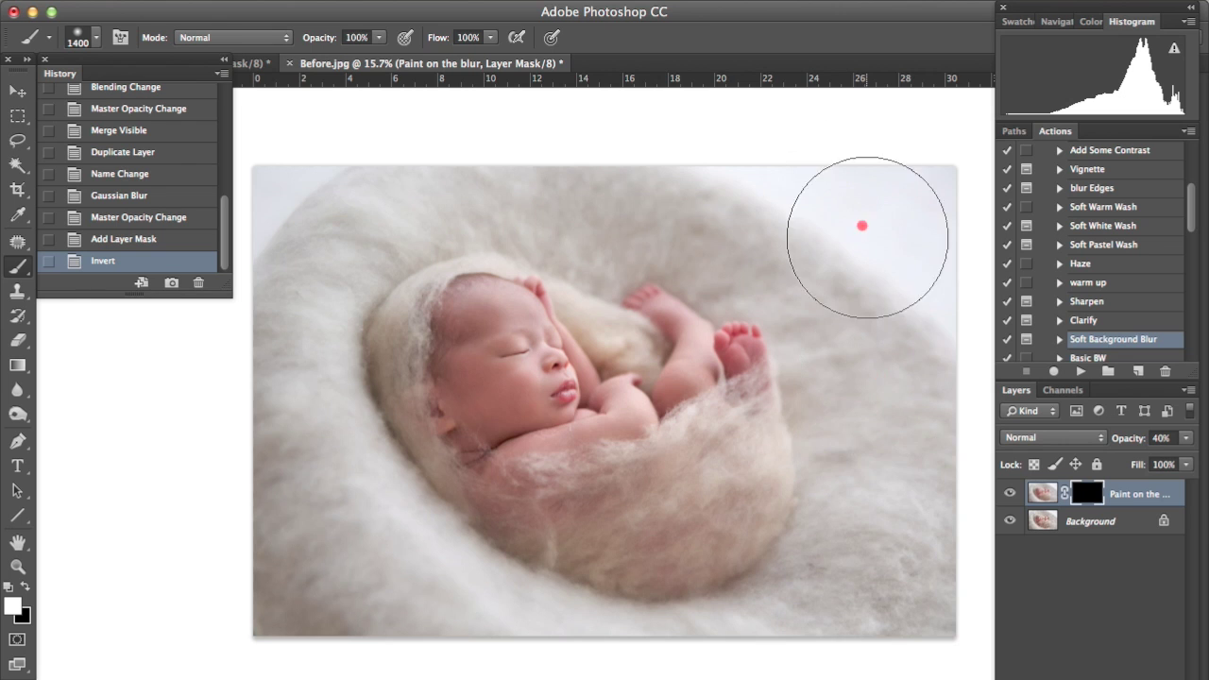
{"action": "mouse_move", "coordinate": [861, 225]}
{"action": "left_mouse_down"}
{"action": "mouse_move", "coordinate": [951, 550]}
{"action": "mouse_move", "coordinate": [852, 485]}
{"action": "mouse_move", "coordinate": [811, 543]}
{"action": "mouse_move", "coordinate": [900, 596]}
{"action": "mouse_move", "coordinate": [842, 613]}
{"action": "left_mouse_up"}
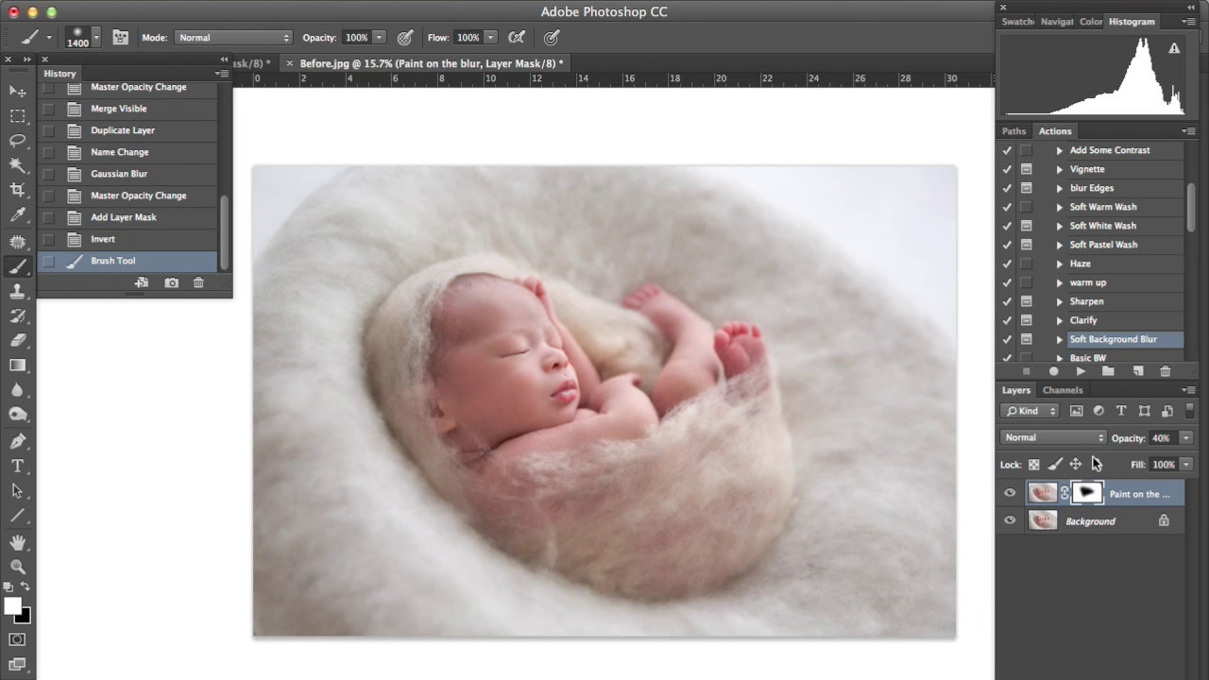
{"action": "key", "text": "backslash"}
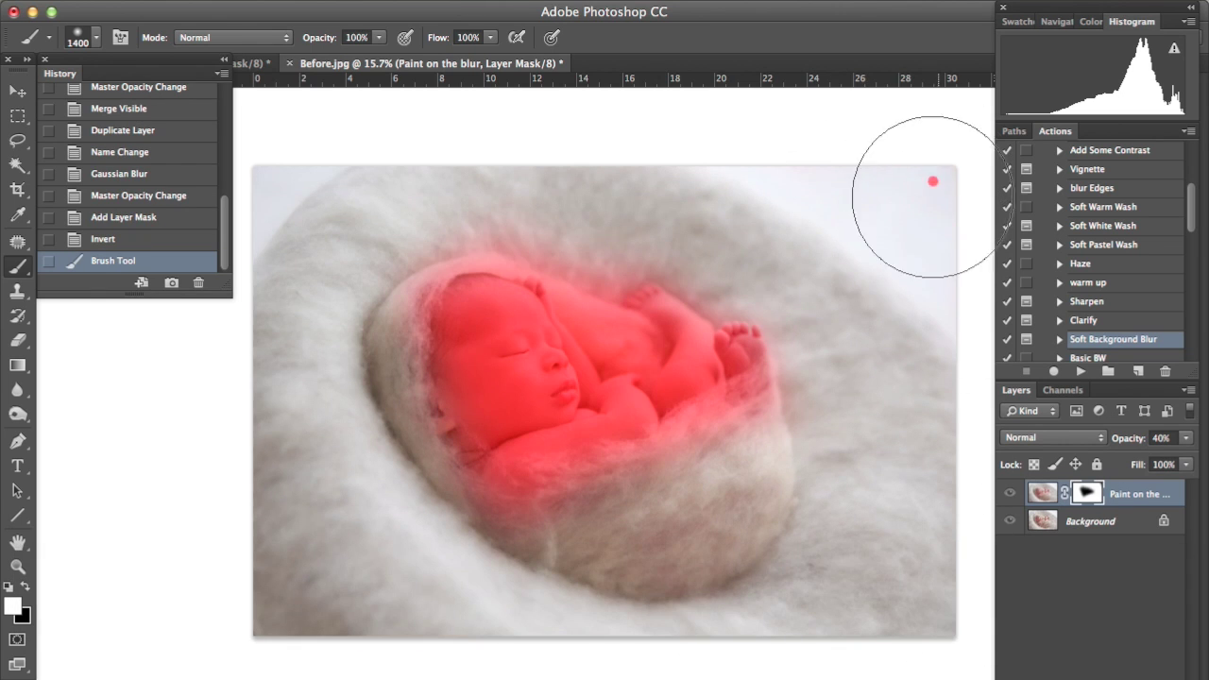
{"action": "left_click_drag", "start_coordinate": [931, 196], "coordinate": [909, 215]}
{"action": "key", "text": "bracketleft"}
{"action": "key", "text": "bracketleft"}
{"action": "key", "text": "bracketleft"}
{"action": "key", "text": "bracketleft"}
{"action": "key", "text": "bracketleft"}
{"action": "key", "text": "bracketleft"}
{"action": "key", "text": "bracketleft"}
{"action": "key", "text": "bracketleft"}
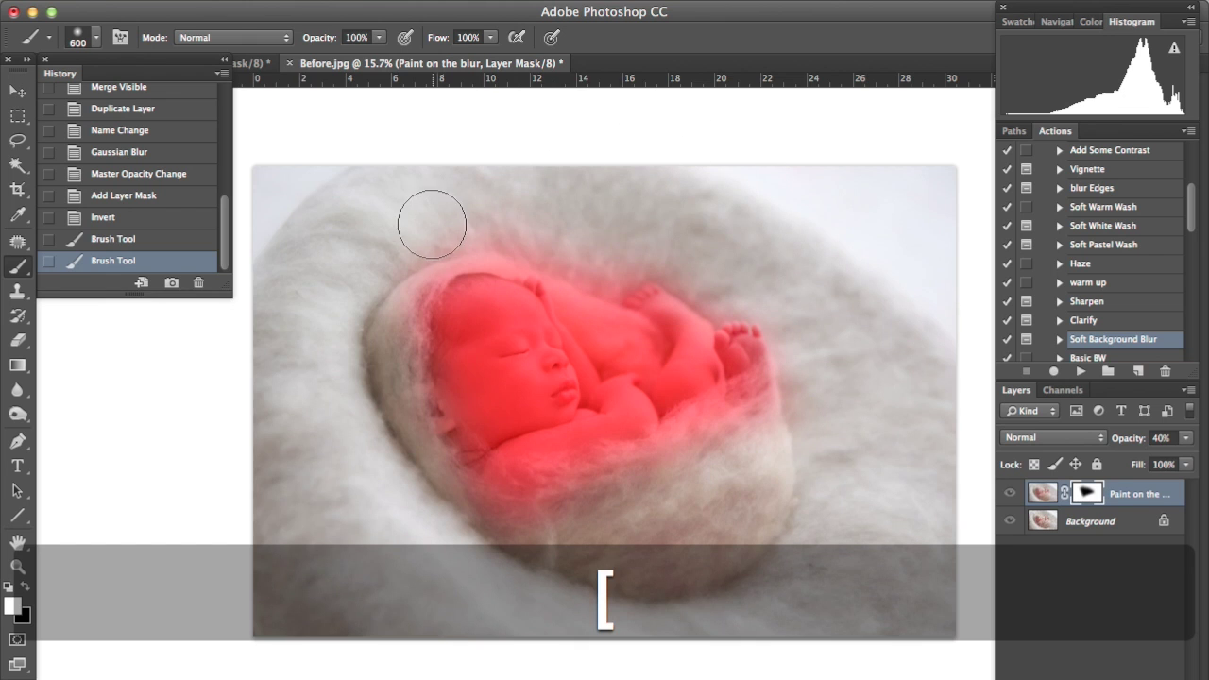
{"action": "mouse_move", "coordinate": [432, 225]}
{"action": "left_mouse_down"}
{"action": "mouse_move", "coordinate": [506, 218]}
{"action": "mouse_move", "coordinate": [608, 256]}
{"action": "mouse_move", "coordinate": [699, 244]}
{"action": "mouse_move", "coordinate": [755, 274]}
{"action": "left_mouse_up"}
{"action": "mouse_move", "coordinate": [799, 418]}
{"action": "left_mouse_down"}
{"action": "mouse_move", "coordinate": [636, 499]}
{"action": "mouse_move", "coordinate": [535, 525]}
{"action": "mouse_move", "coordinate": [435, 505]}
{"action": "mouse_move", "coordinate": [370, 406]}
{"action": "left_mouse_up"}
{"action": "key", "text": "backslash"}
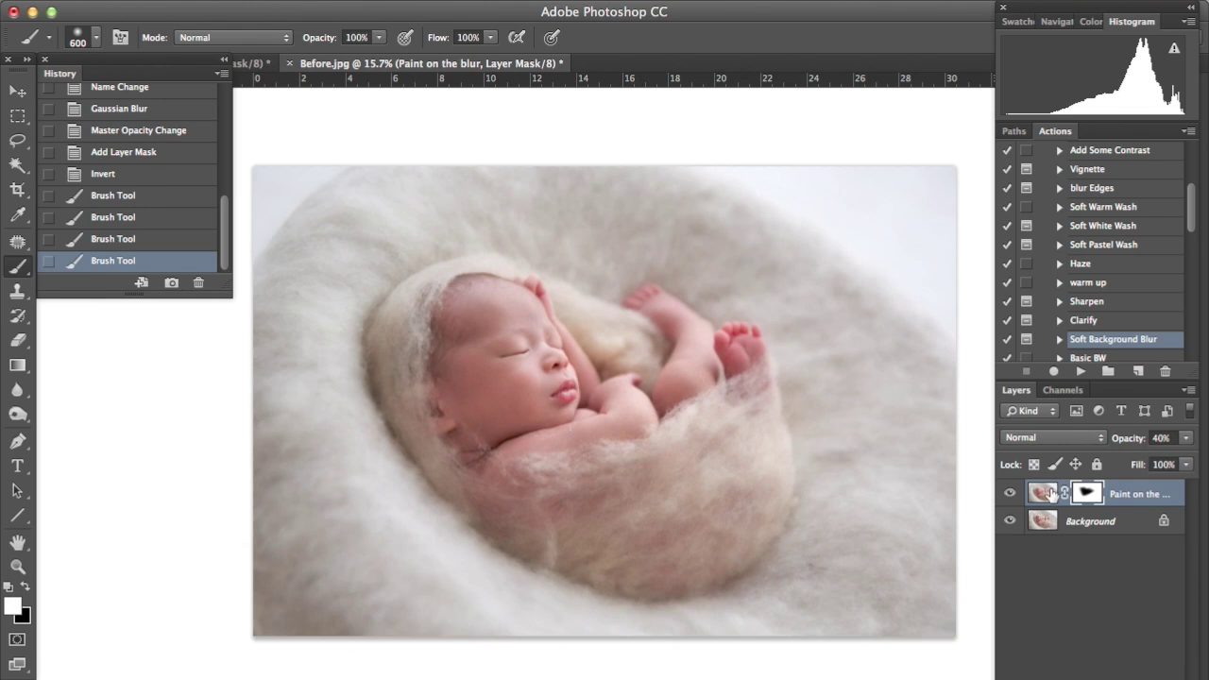
- Set the background blur layer to 26% opacity and merge it into the Background
{"action": "left_click", "coordinate": [1009, 493]}
{"action": "left_click", "coordinate": [1010, 493]}
{"action": "left_click_drag", "start_coordinate": [1128, 444], "coordinate": [1125, 446]}
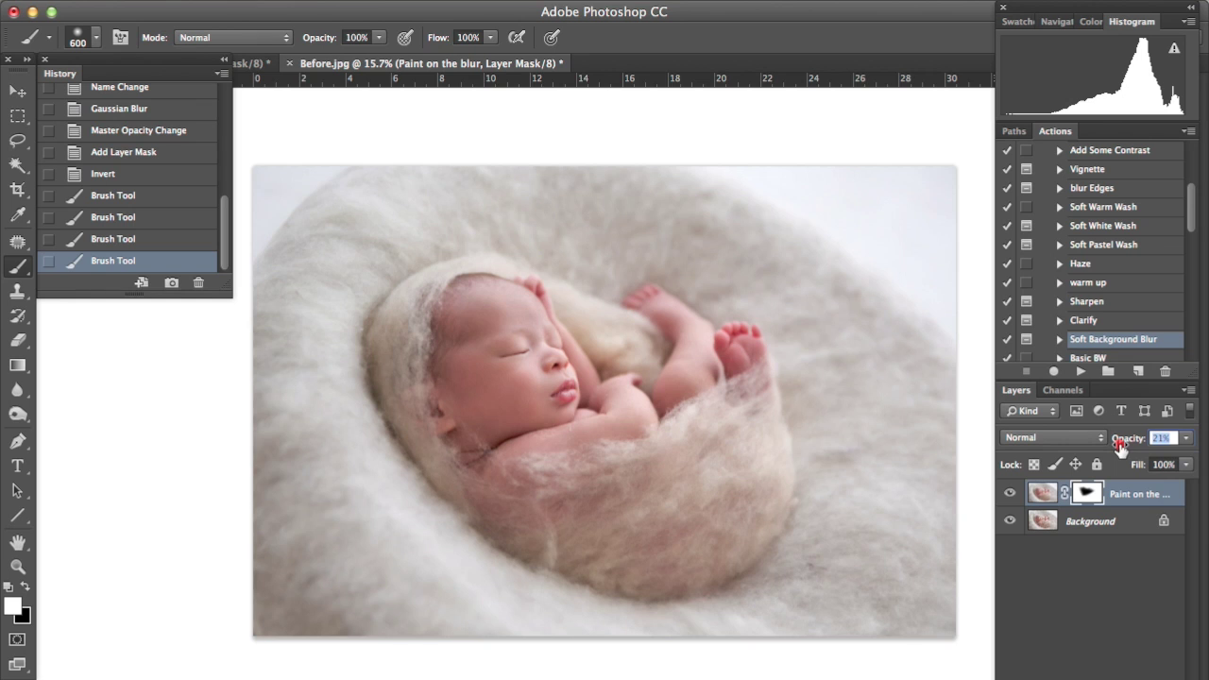
{"action": "left_click_drag", "start_coordinate": [1125, 446], "coordinate": [1125, 446]}
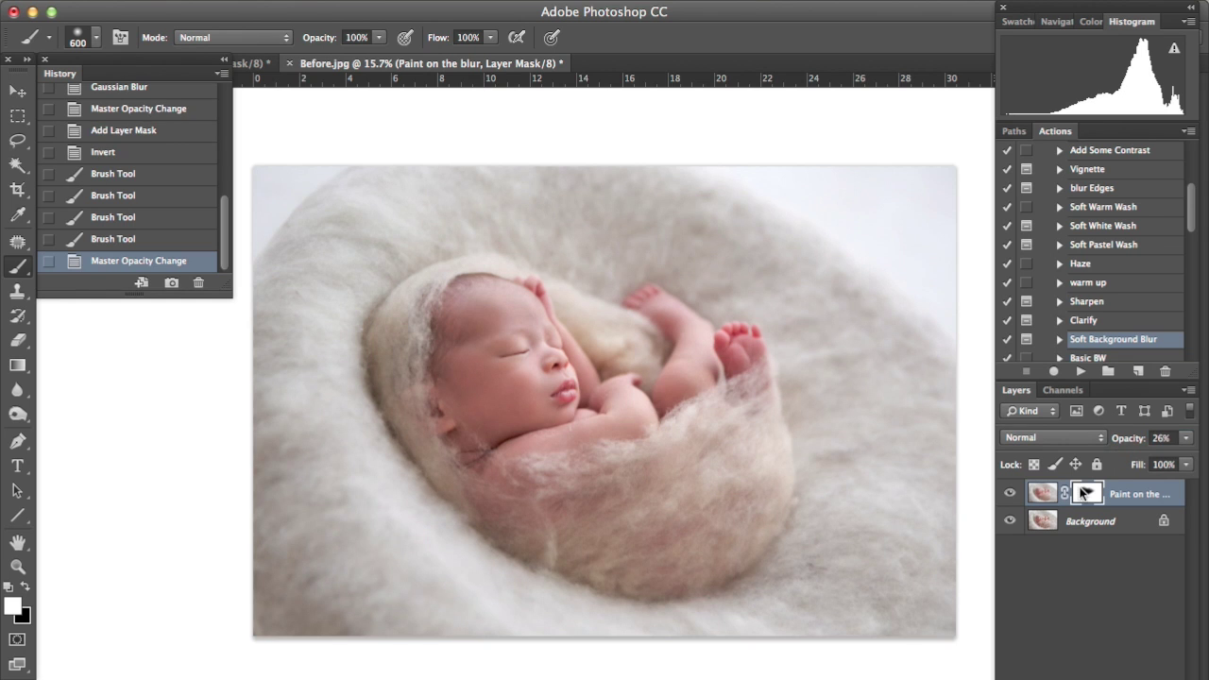
{"action": "key", "text": "shift+super+e"}
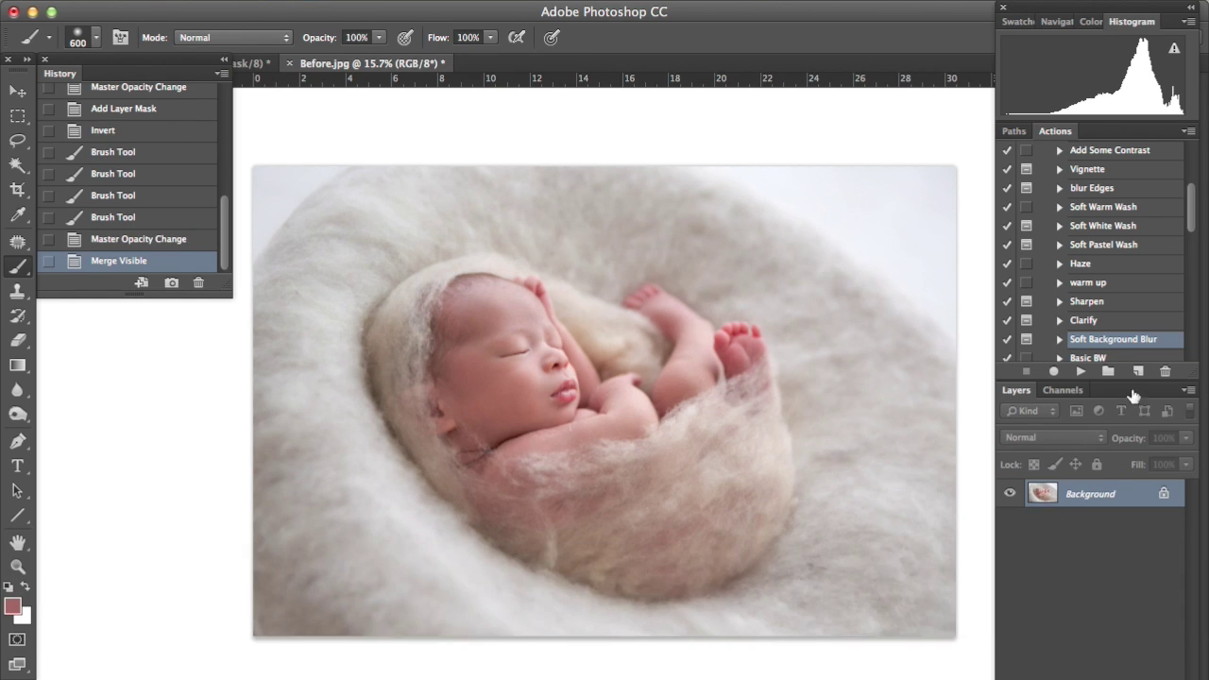
- Run the blur Edges action with a rectangular selection just inside the photo's edges
{"action": "left_click", "coordinate": [1090, 188]}
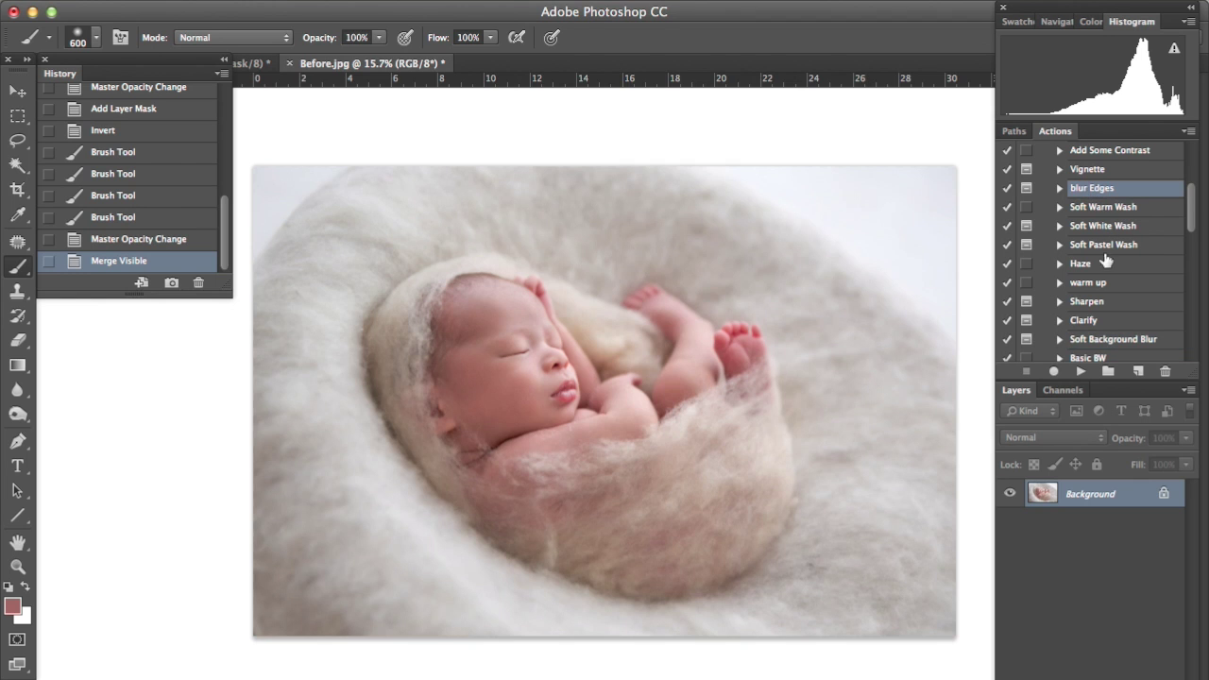
{"action": "left_click", "coordinate": [1081, 371]}
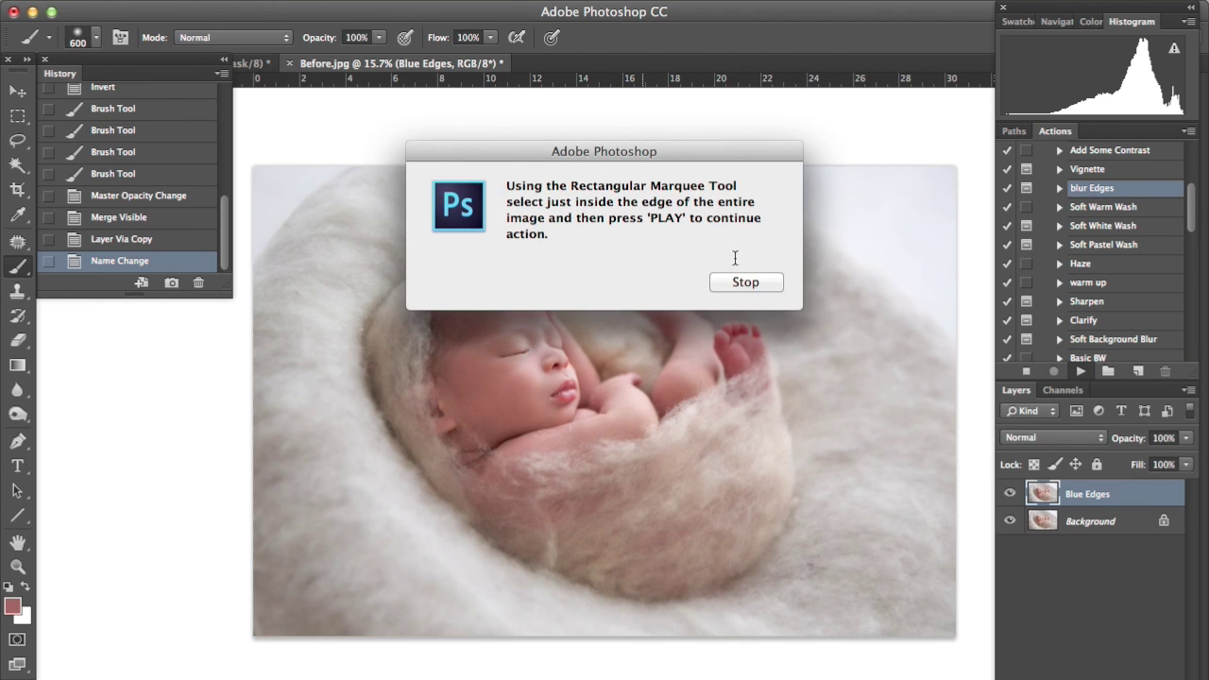
{"action": "left_click", "coordinate": [744, 282]}
{"action": "left_click", "coordinate": [17, 115]}
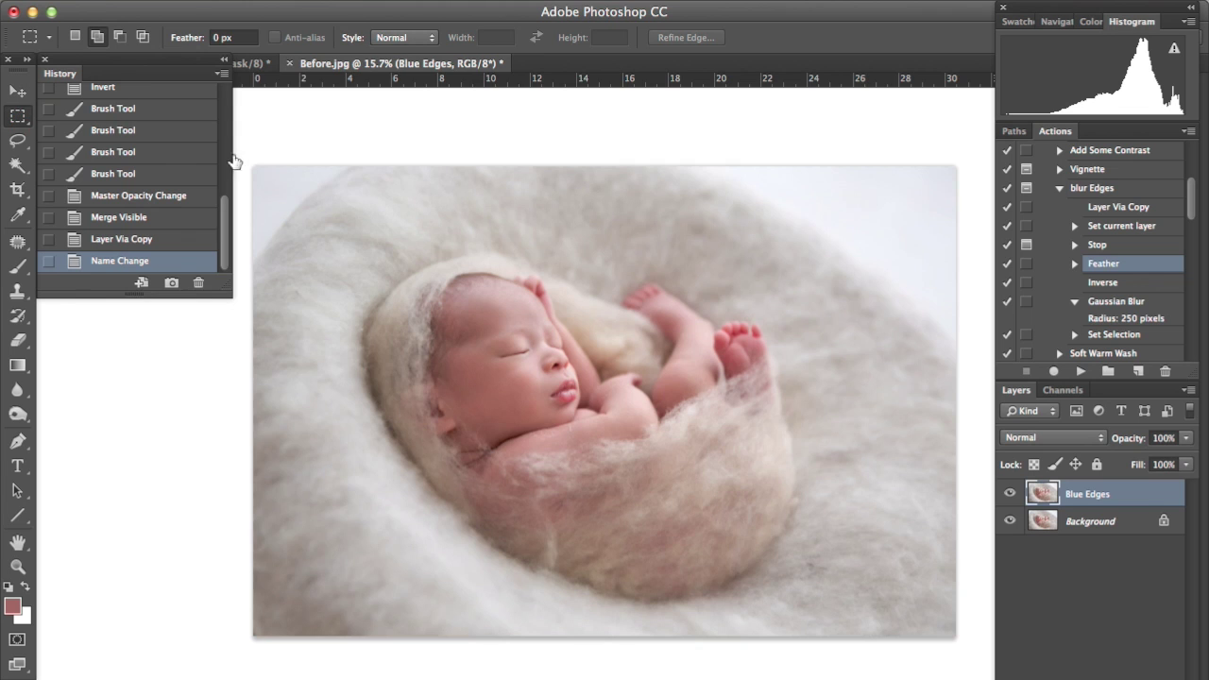
{"action": "left_click_drag", "start_coordinate": [269, 184], "coordinate": [938, 624]}
{"action": "left_click", "coordinate": [1082, 371]}
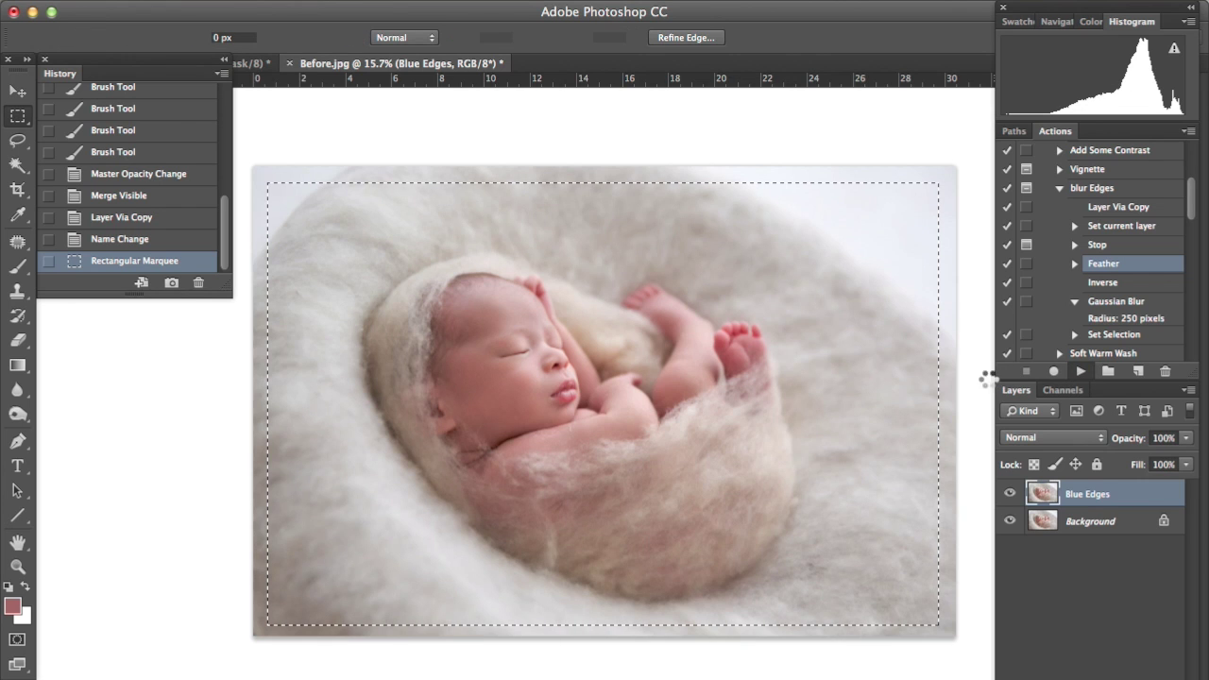
- Set the edge-blur layer to 73% opacity and merge it into the Background
{"action": "left_click", "coordinate": [1010, 493]}
{"action": "mouse_move", "coordinate": [1132, 442]}
{"action": "left_mouse_down"}
{"action": "mouse_move", "coordinate": [1105, 440]}
{"action": "mouse_move", "coordinate": [1120, 444]}
{"action": "left_mouse_up"}
{"action": "left_click", "coordinate": [1009, 494]}
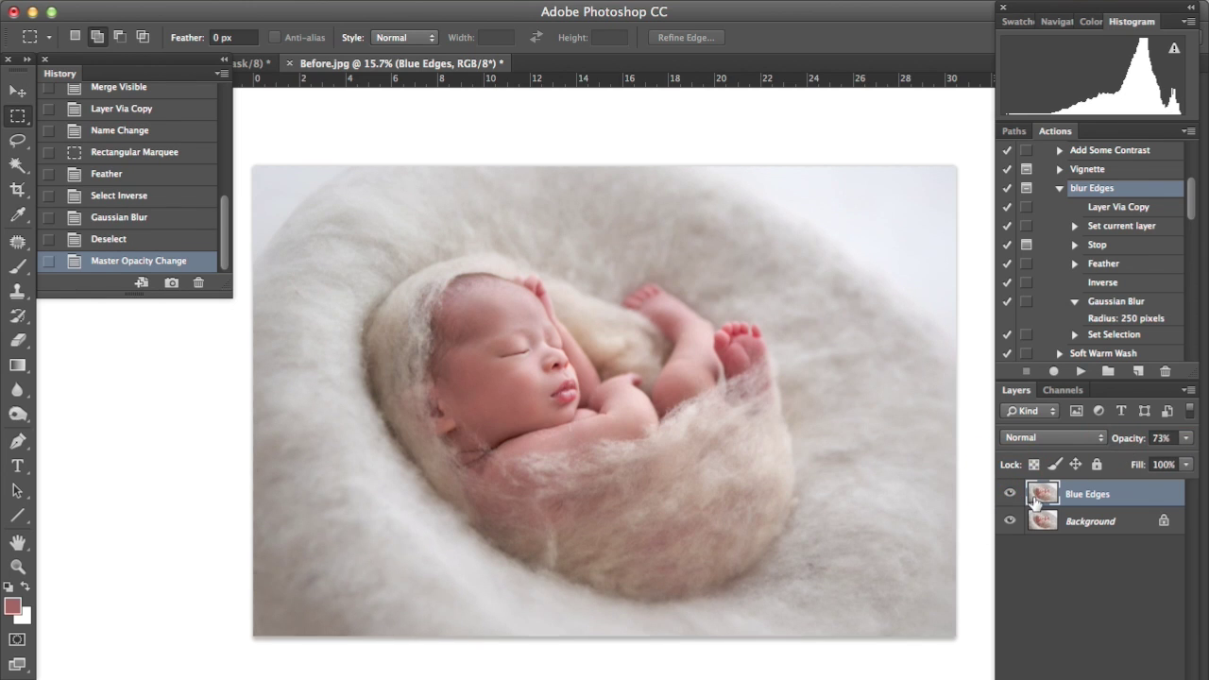
{"action": "key", "text": "shift+super+e"}
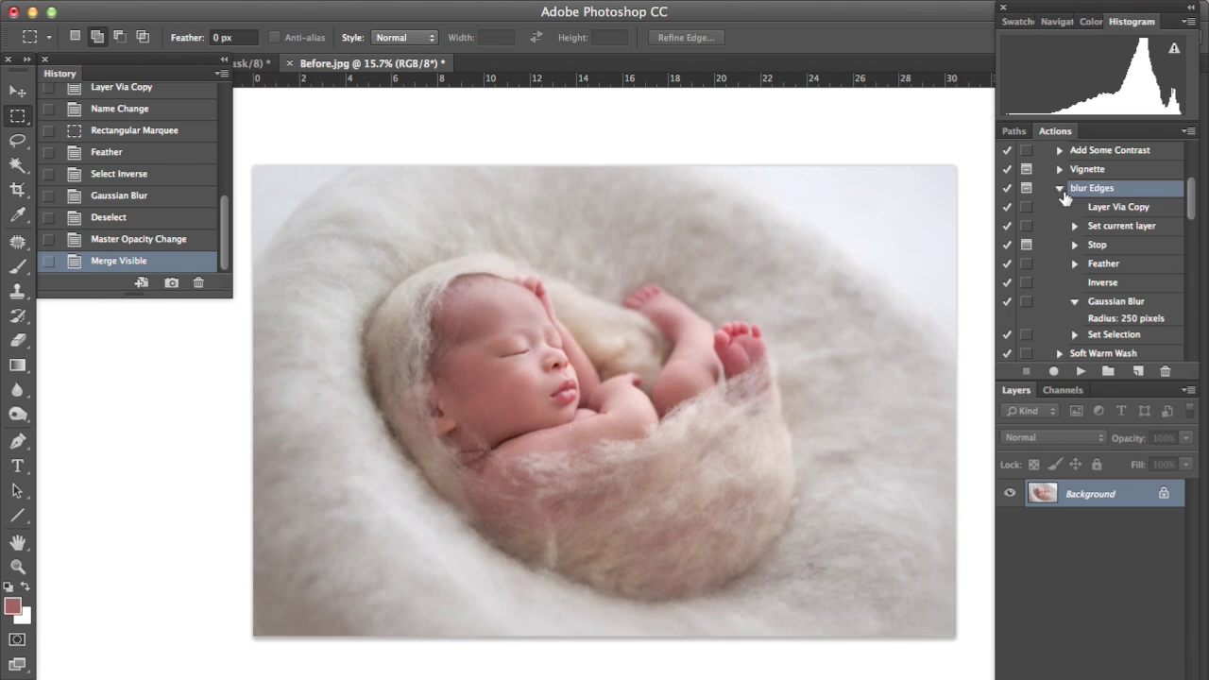
{"action": "left_click", "coordinate": [1059, 189]}
- Zoom in on the photo and scroll the Little Pieces actions down to select Sharpen
{"action": "left_click_drag", "start_coordinate": [1187, 229], "coordinate": [1191, 238]}
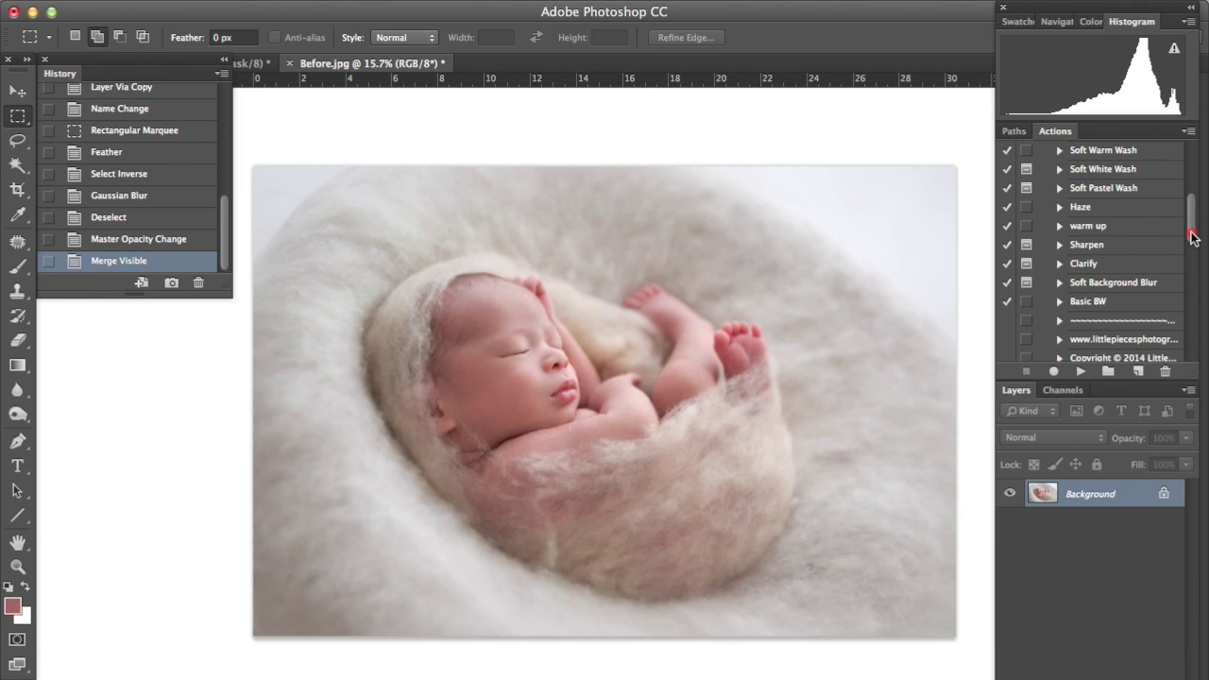
{"action": "key", "text": "super+equal"}
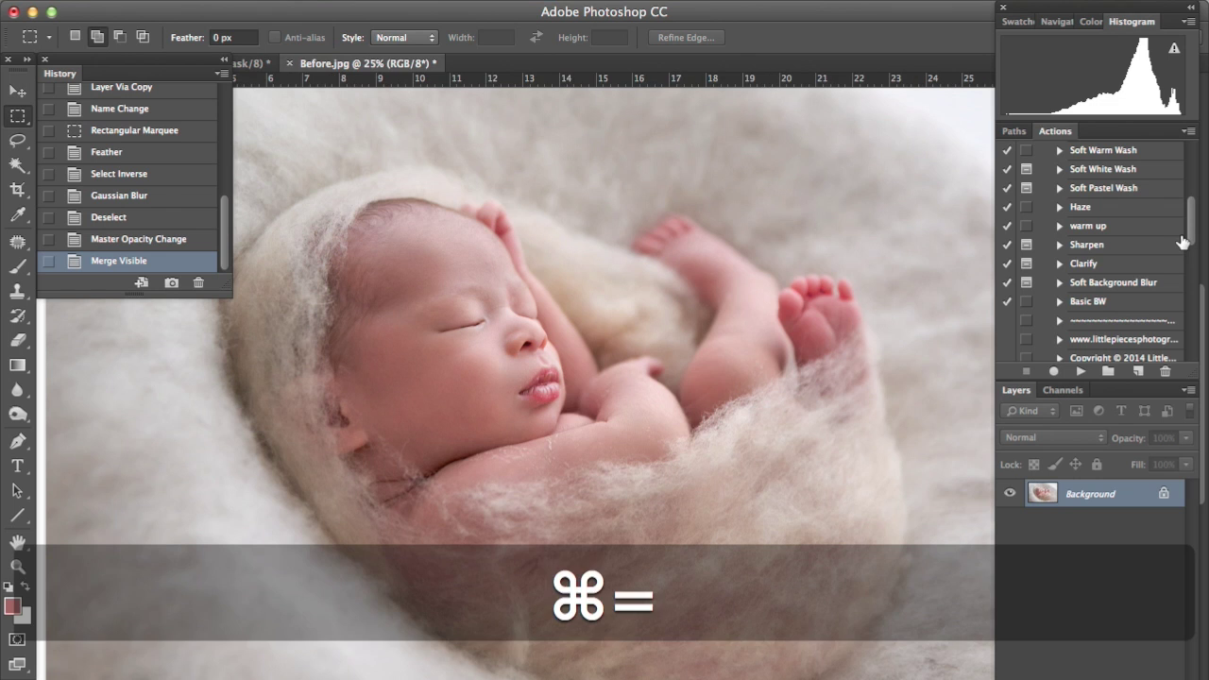
{"action": "left_click_drag", "start_coordinate": [1188, 243], "coordinate": [1189, 281]}
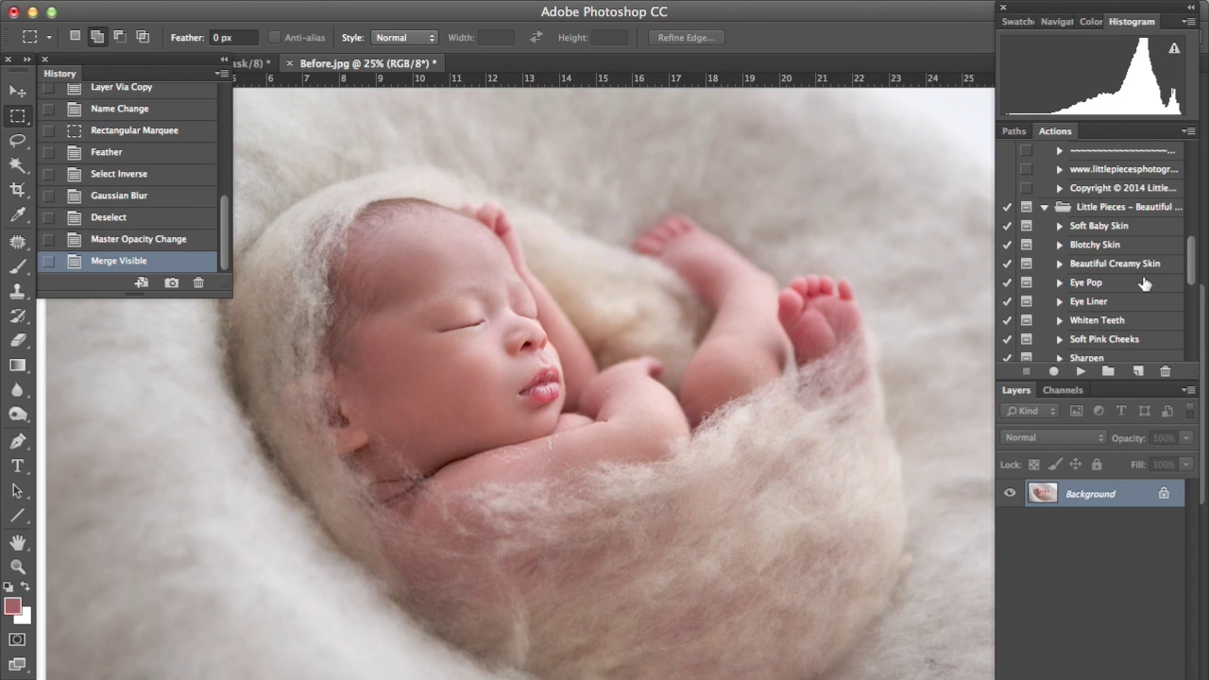
{"action": "scroll", "coordinate": [1191, 282], "scroll_direction": "down", "scroll_amount": 1}
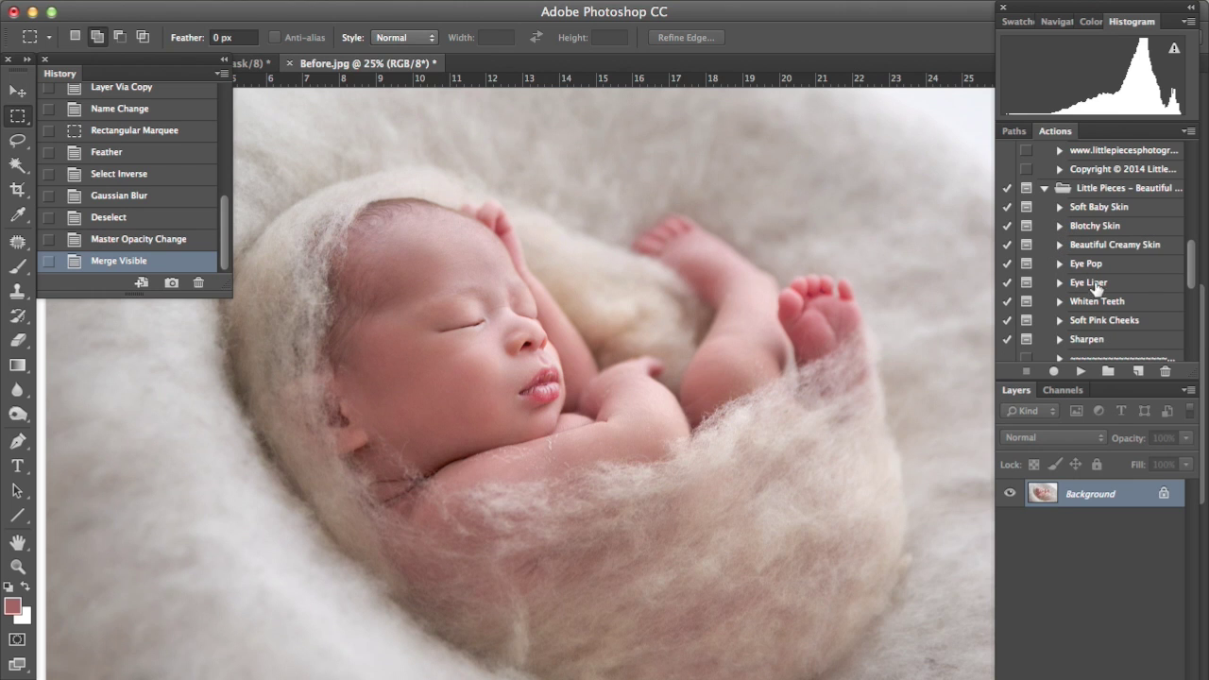
{"action": "left_click", "coordinate": [1086, 340]}
- Run the Sharpen action and paint sharpening onto the closed eyelid line and the lips
{"action": "left_click", "coordinate": [1081, 371]}
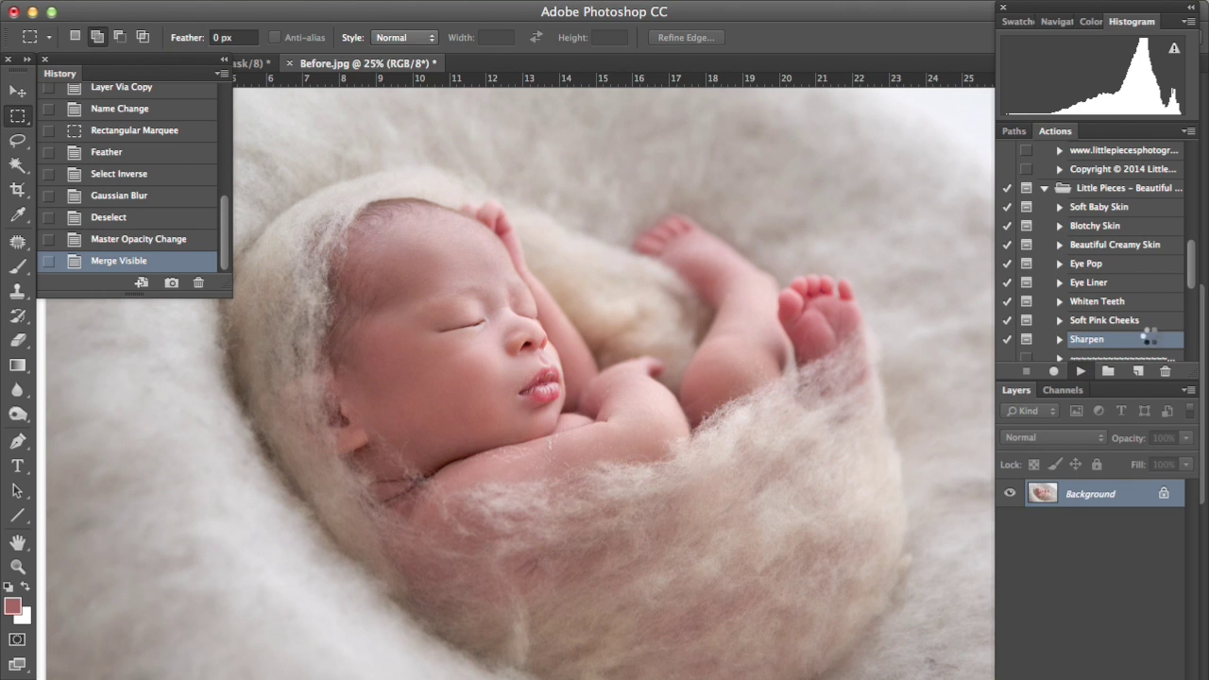
{"action": "left_click", "coordinate": [727, 261]}
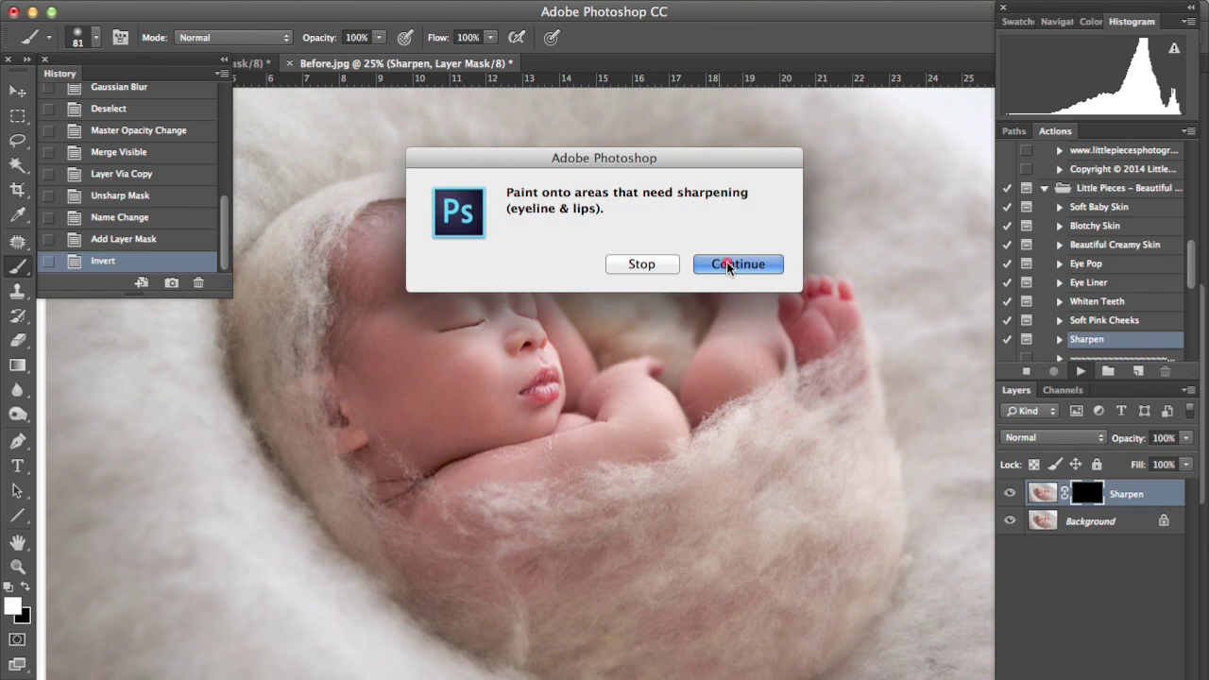
{"action": "key", "text": "super+equal"}
{"action": "key", "text": "super+equal"}
{"action": "key", "text": "space"}
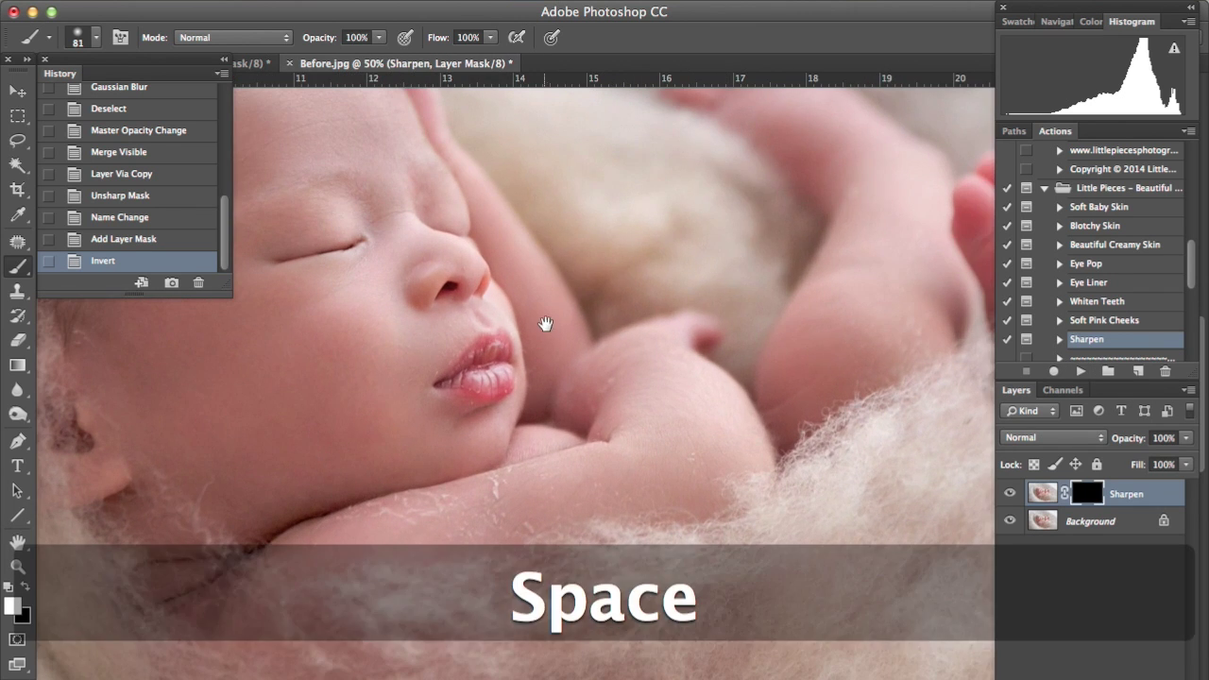
{"action": "left_click_drag", "start_coordinate": [548, 326], "coordinate": [634, 378]}
{"action": "left_click_drag", "start_coordinate": [440, 321], "coordinate": [364, 329]}
{"action": "mouse_move", "coordinate": [551, 442]}
{"action": "left_mouse_down"}
{"action": "mouse_move", "coordinate": [587, 430]}
{"action": "mouse_move", "coordinate": [571, 453]}
{"action": "mouse_move", "coordinate": [572, 422]}
{"action": "mouse_move", "coordinate": [559, 449]}
{"action": "left_mouse_up"}
- Reduce the sharpening layer to 60% opacity and merge the visible layers into the Background
{"action": "left_click", "coordinate": [1009, 493]}
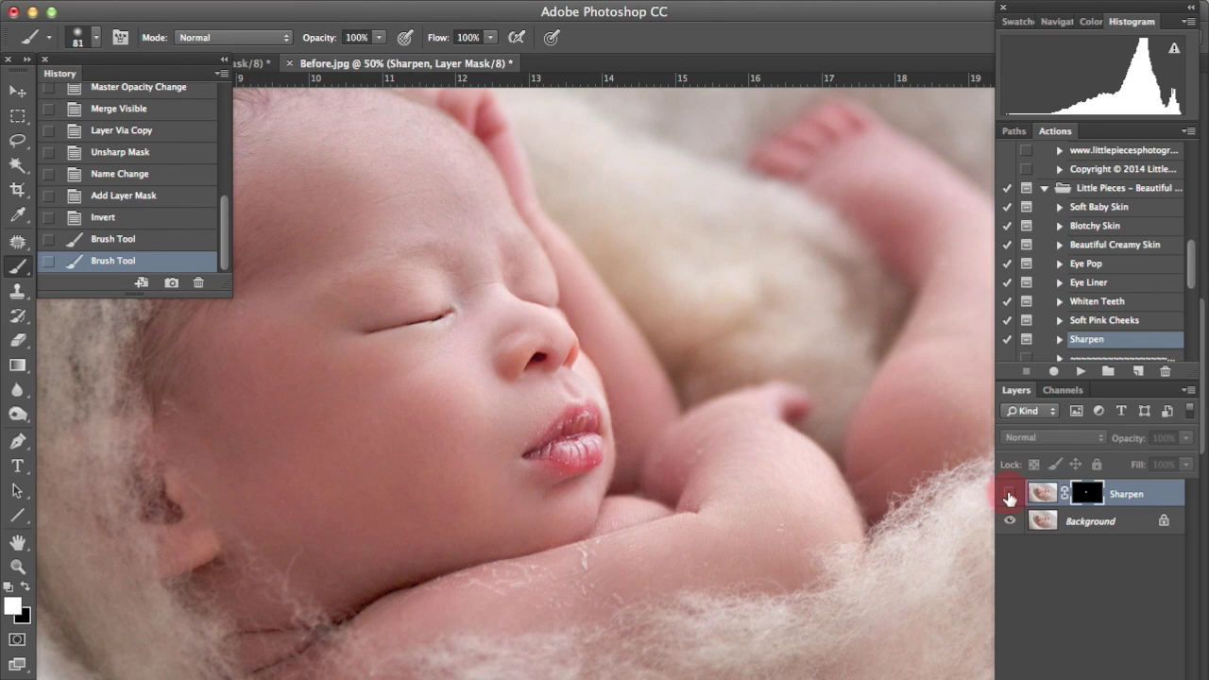
{"action": "left_click_drag", "start_coordinate": [1185, 437], "coordinate": [1148, 462]}
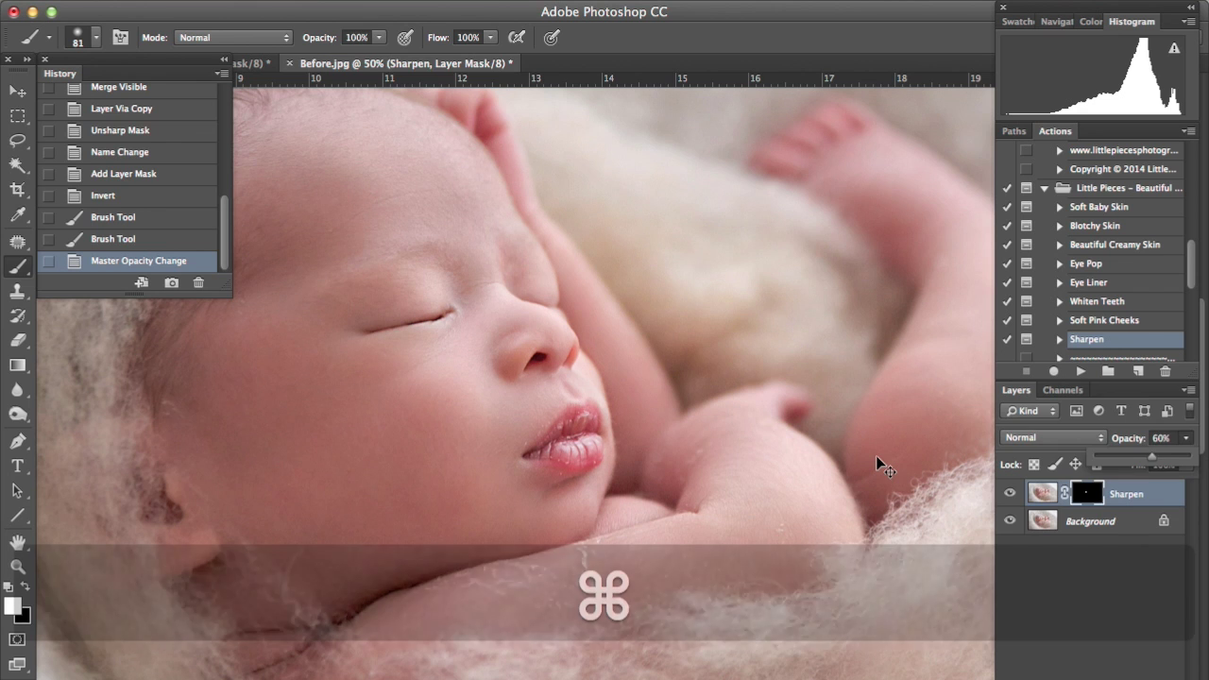
{"action": "key", "text": "shift+super+e"}
- Compare the original Before.jpg state with the finished retouch in History Snapshot 1
{"action": "key", "text": "super+minus"}
{"action": "key", "text": "super+minus"}
{"action": "key", "text": "super+minus"}
{"action": "key", "text": "super+minus"}
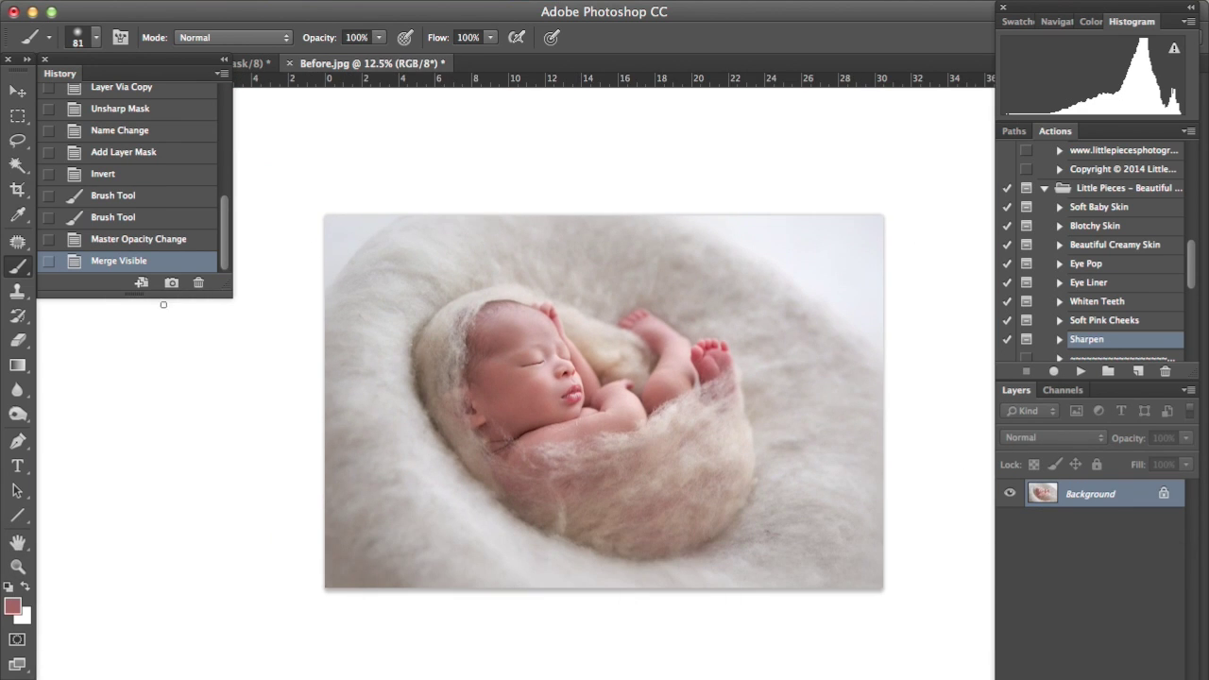
{"action": "scroll", "coordinate": [195, 116], "scroll_direction": "up", "scroll_amount": 5}
{"action": "left_click", "coordinate": [154, 98]}
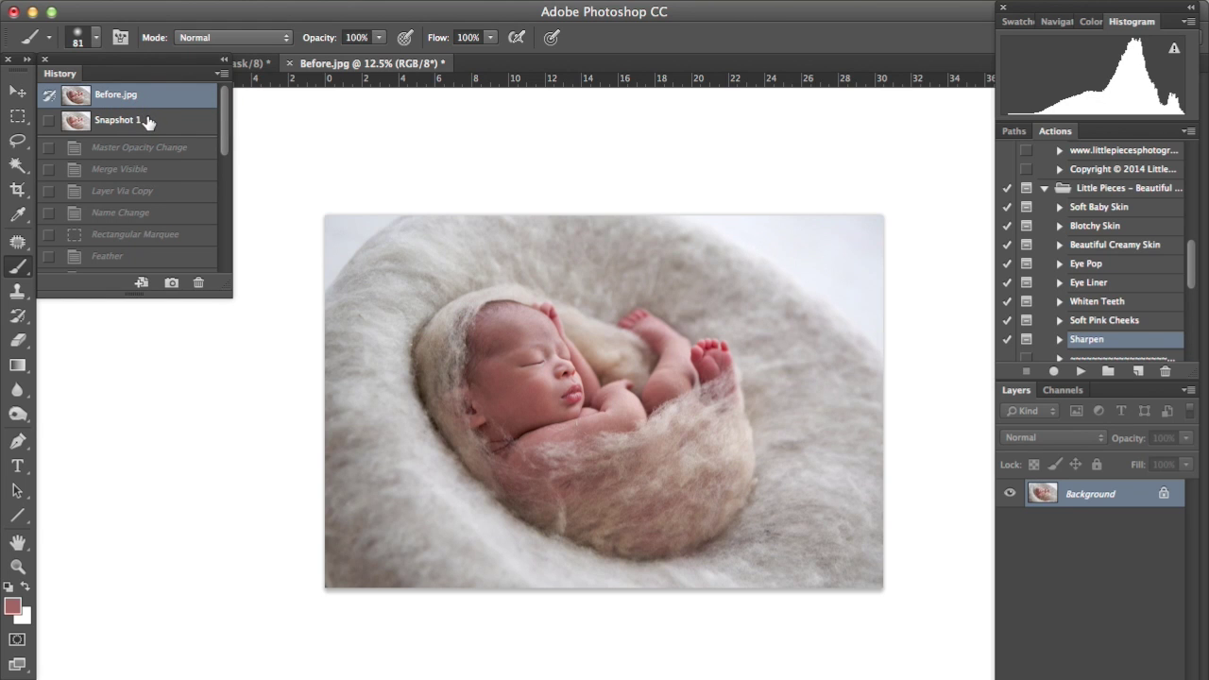
{"action": "left_click", "coordinate": [148, 123]}
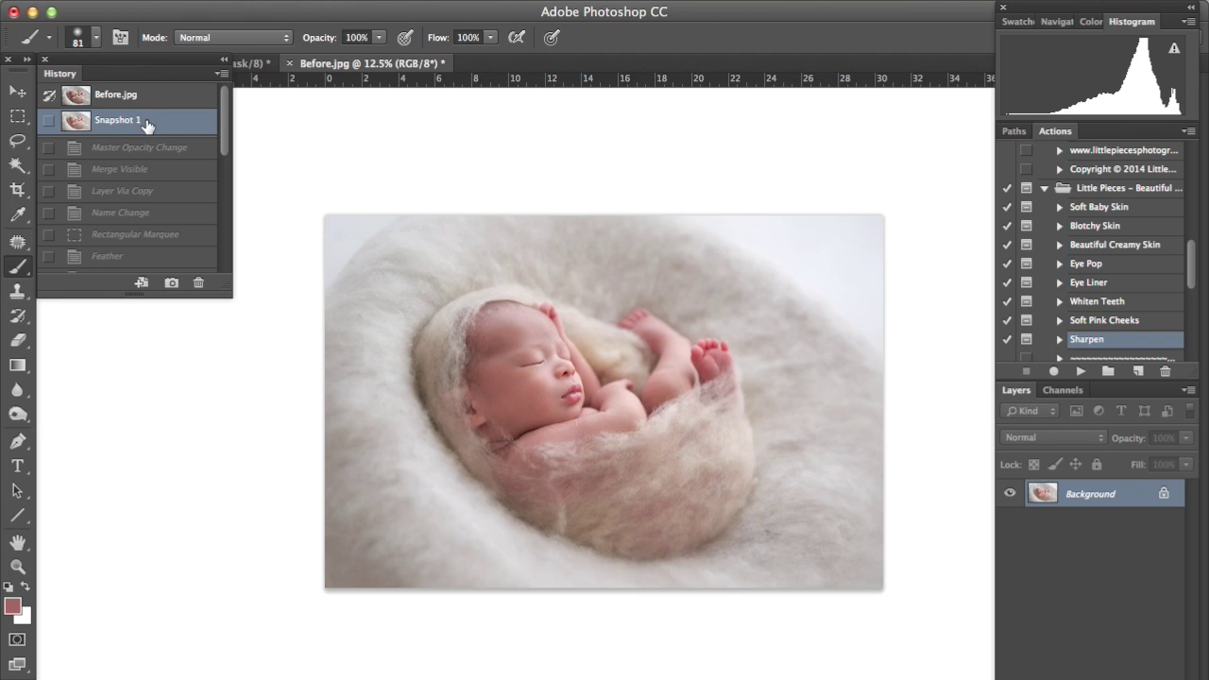